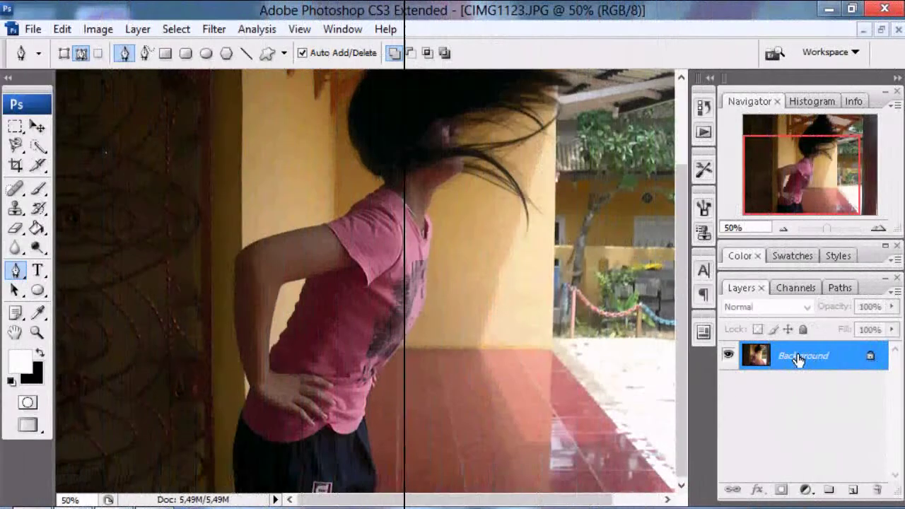
Convert the locked Background layer into a normal layer named 'editing'.
double_click(798, 357)
text(editing)
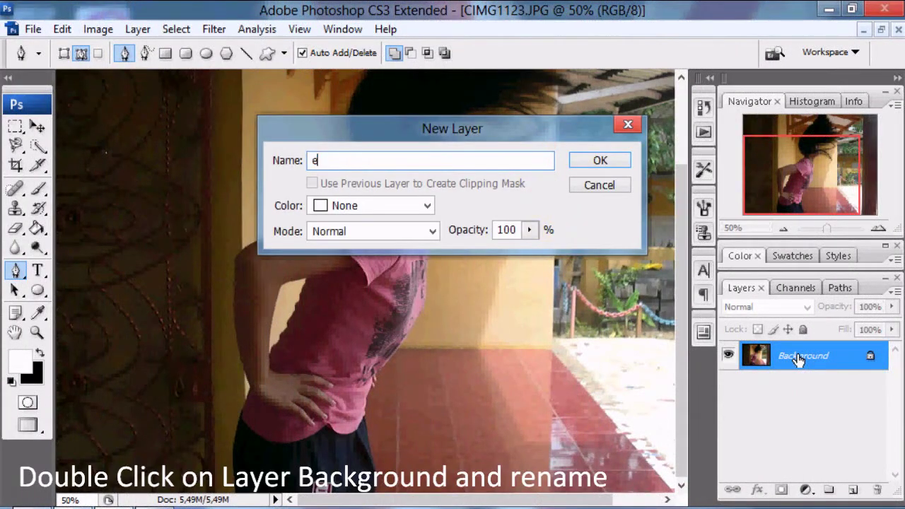
click(624, 161)
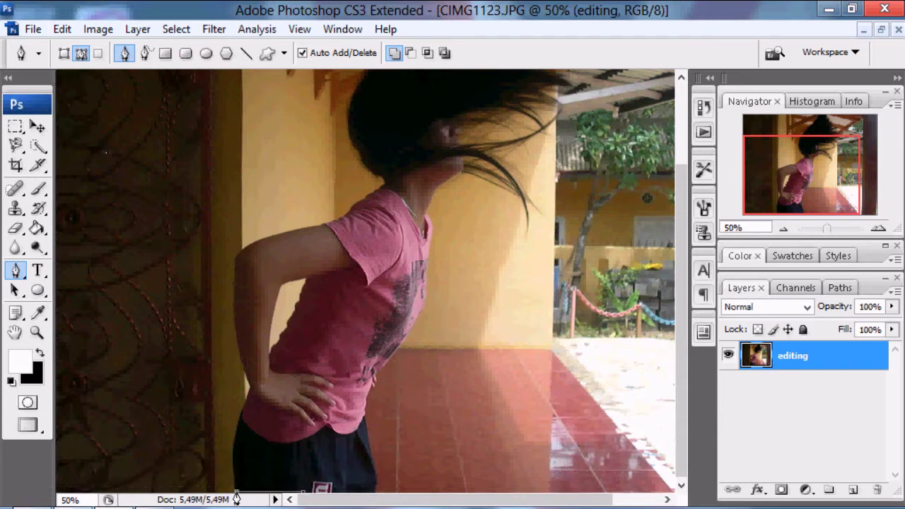
Place Pen anchors from the girl's hip up her back, arm and shoulder to her neck.
click(233, 463)
click(236, 342)
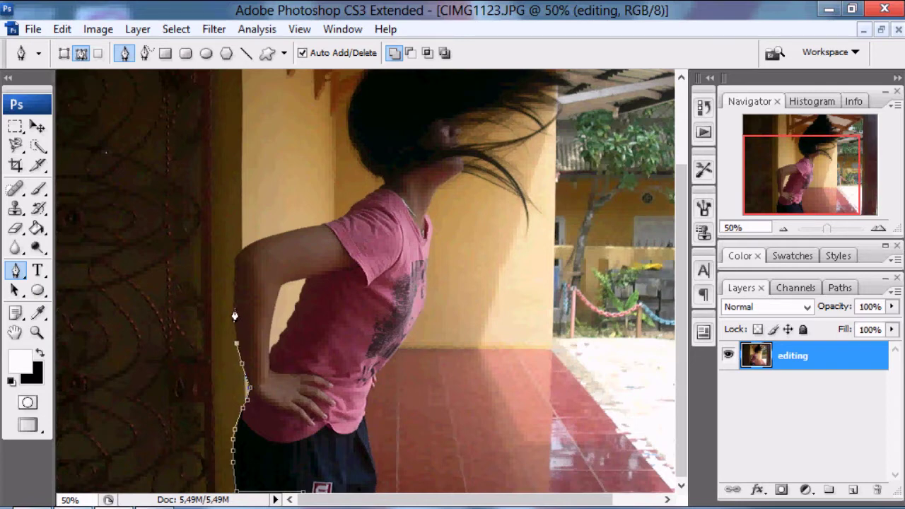
click(234, 307)
click(237, 256)
click(262, 240)
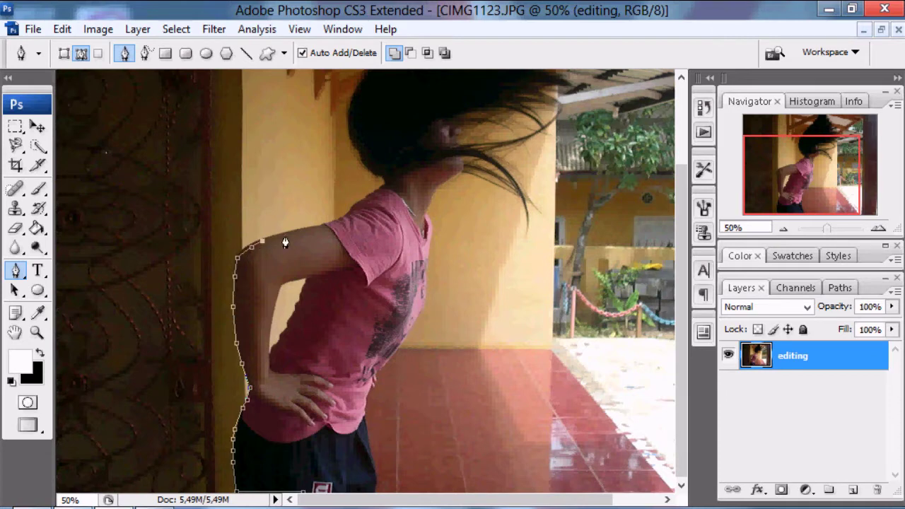
click(331, 222)
click(354, 205)
click(368, 166)
click(355, 144)
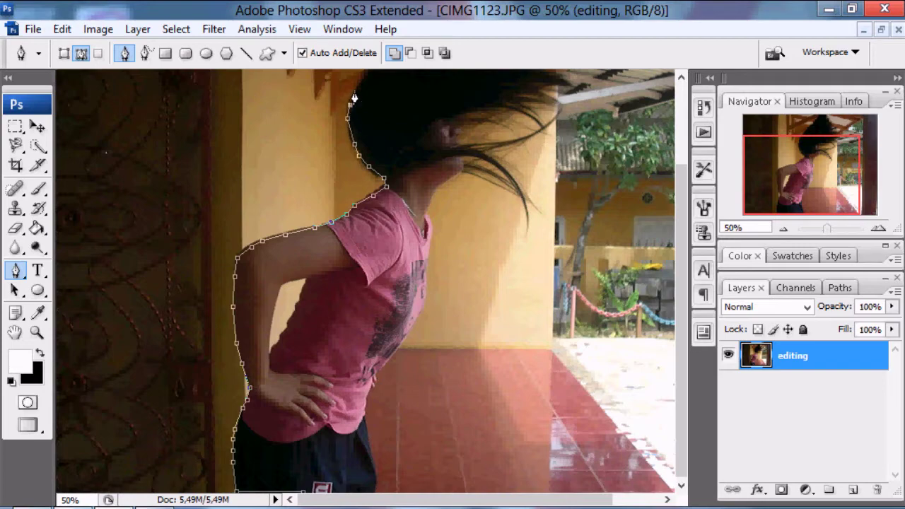
Trace up the back of her hair to the image edge and around its right side.
drag(813, 168, 830, 147)
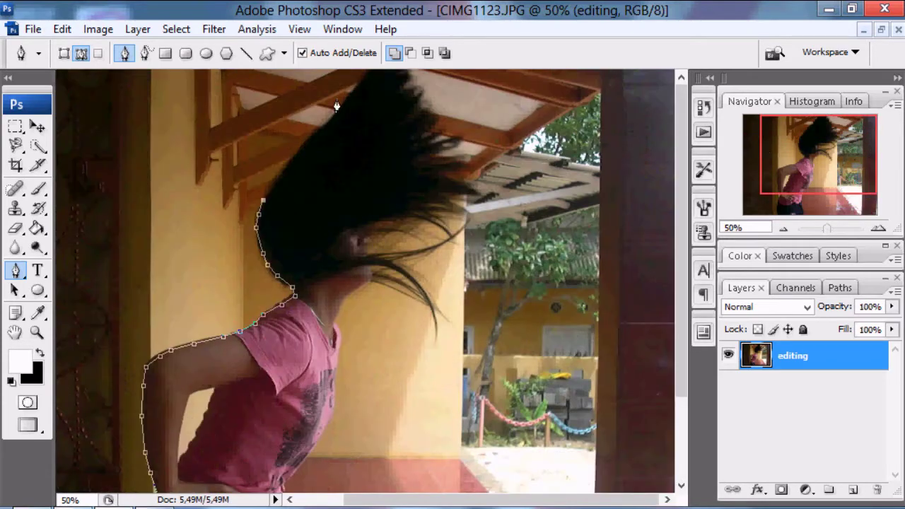
click(284, 175)
click(330, 120)
click(368, 73)
click(406, 76)
click(415, 99)
click(426, 125)
click(431, 142)
click(423, 170)
click(444, 174)
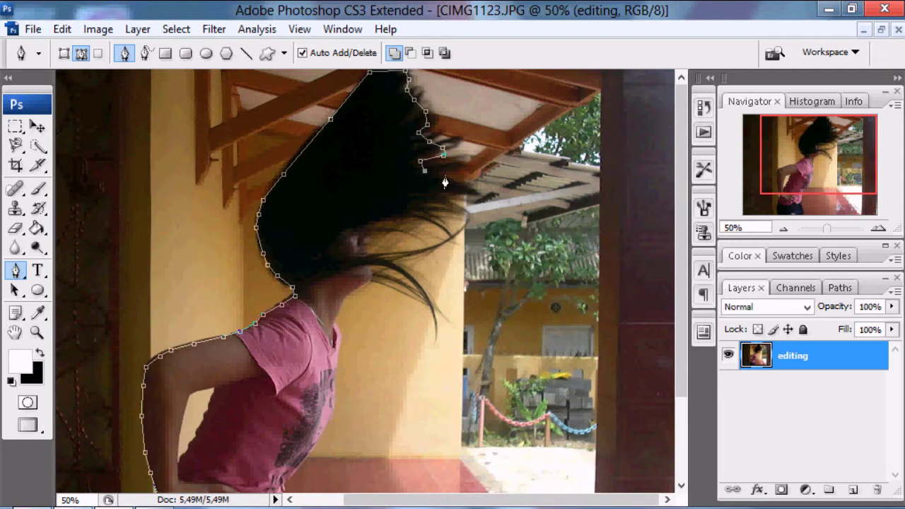
click(452, 198)
Trace back along the hair's lower edge, past her face and down her neck.
click(432, 211)
click(417, 210)
click(391, 218)
click(369, 224)
click(364, 228)
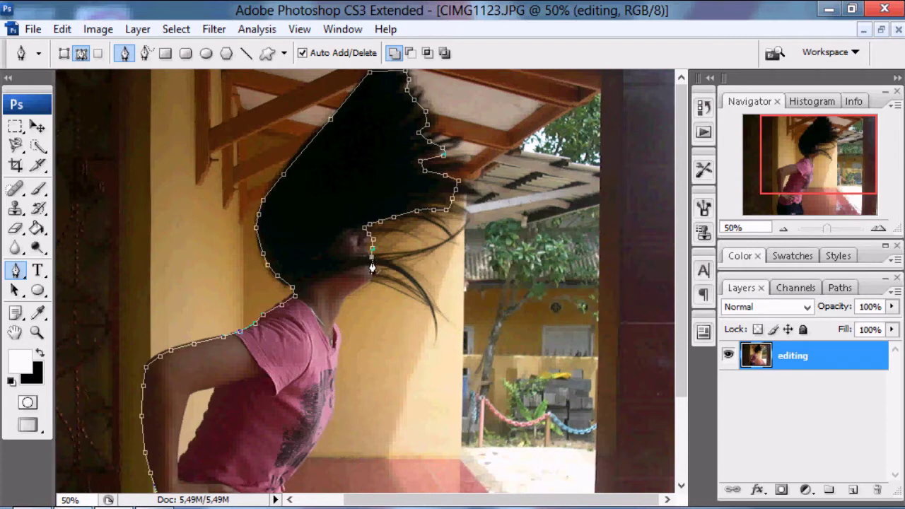
click(373, 269)
click(340, 311)
click(337, 319)
Trace down her neck and shirt front to the bottom of her shorts to finish the outline.
drag(630, 307, 680, 210)
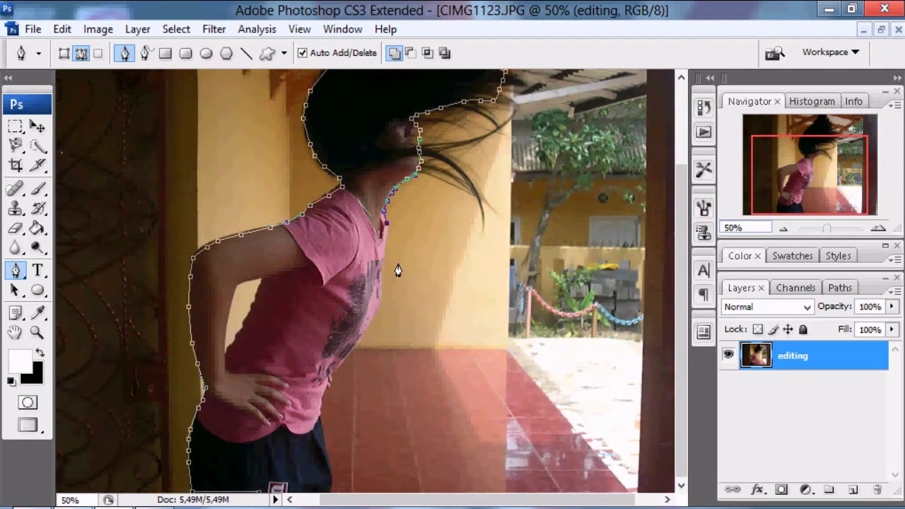
click(387, 229)
click(385, 251)
click(381, 290)
click(375, 311)
click(364, 335)
click(348, 352)
click(332, 367)
click(327, 385)
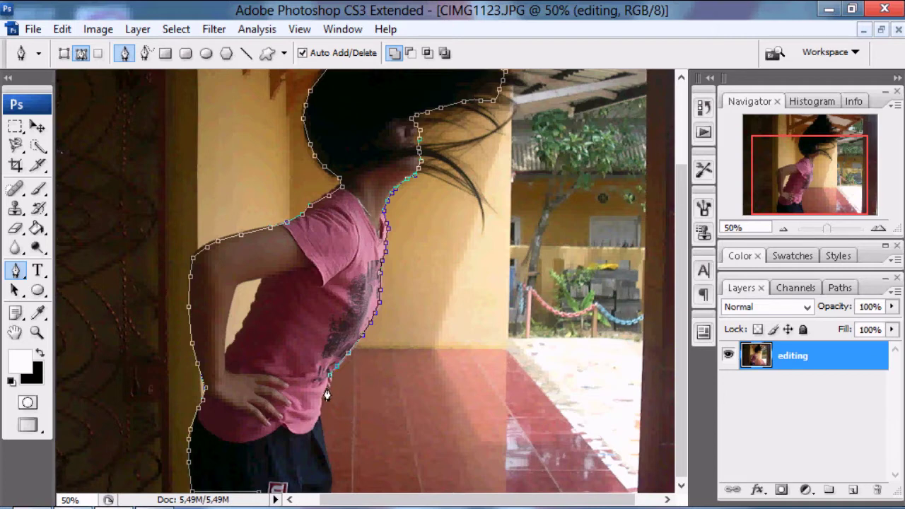
click(321, 418)
click(323, 428)
click(333, 470)
click(332, 486)
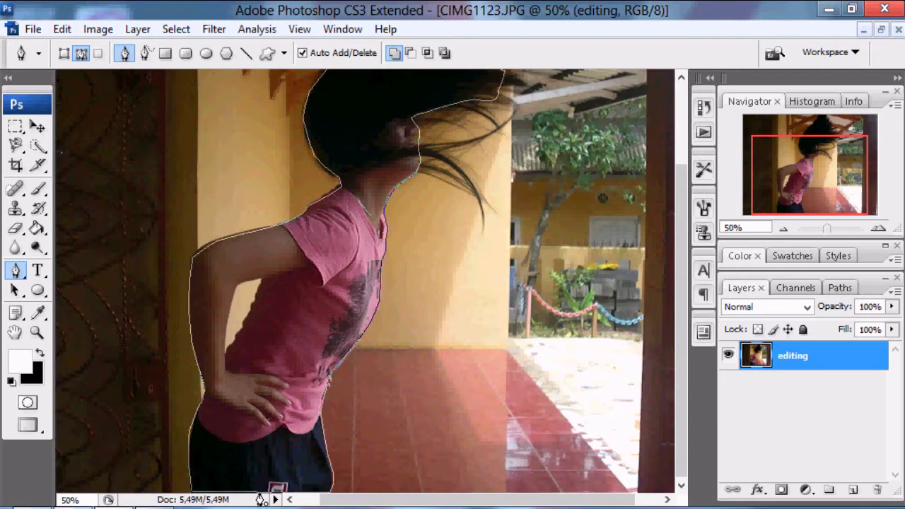
Turn the traced outline path into a selection.
right_click(298, 328)
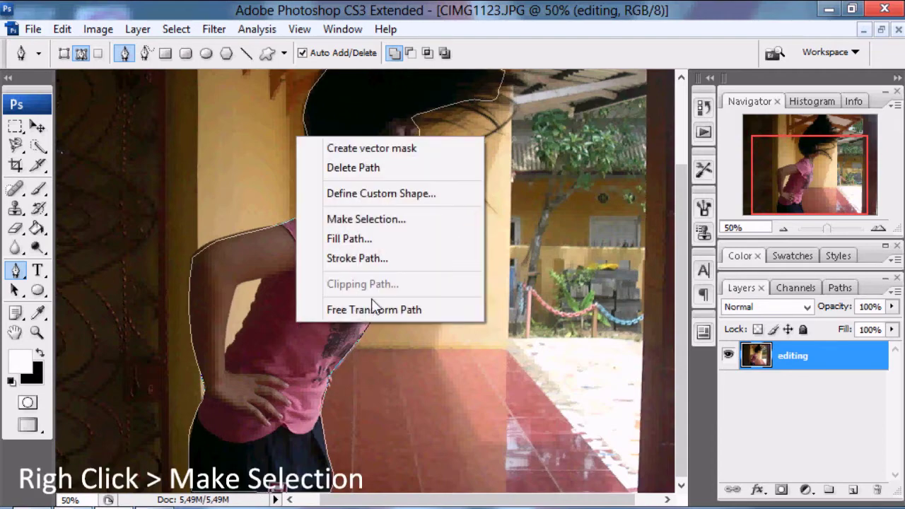
click(453, 218)
click(646, 157)
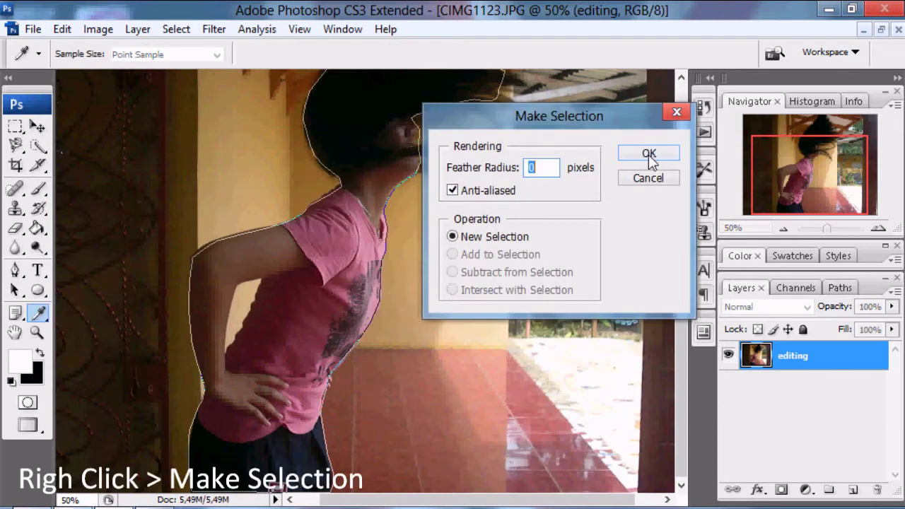
Trace the gap between her arm and body and subtract it from the selection.
click(224, 351)
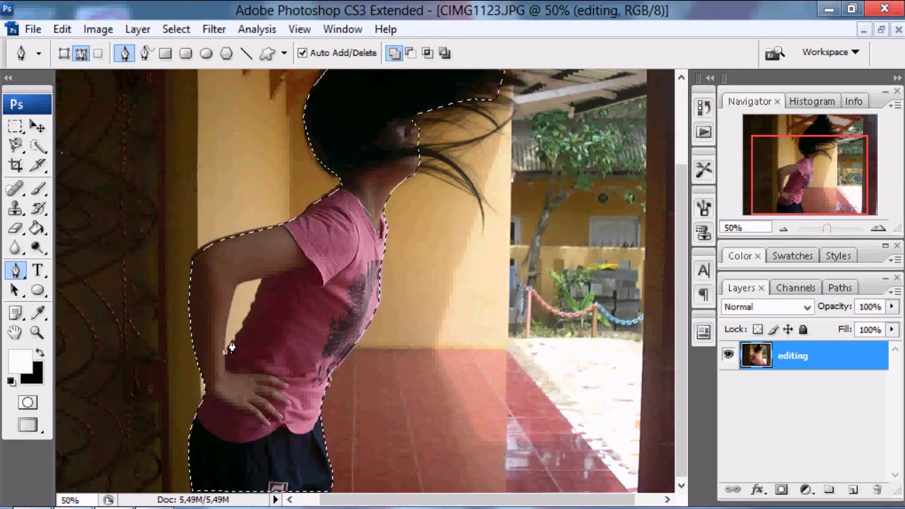
click(248, 323)
click(254, 302)
click(261, 285)
click(251, 278)
click(234, 299)
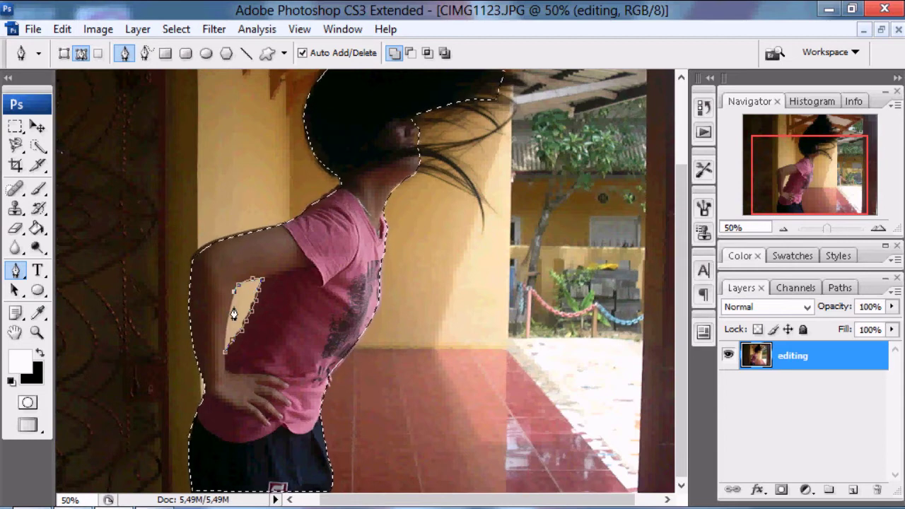
click(229, 314)
click(225, 332)
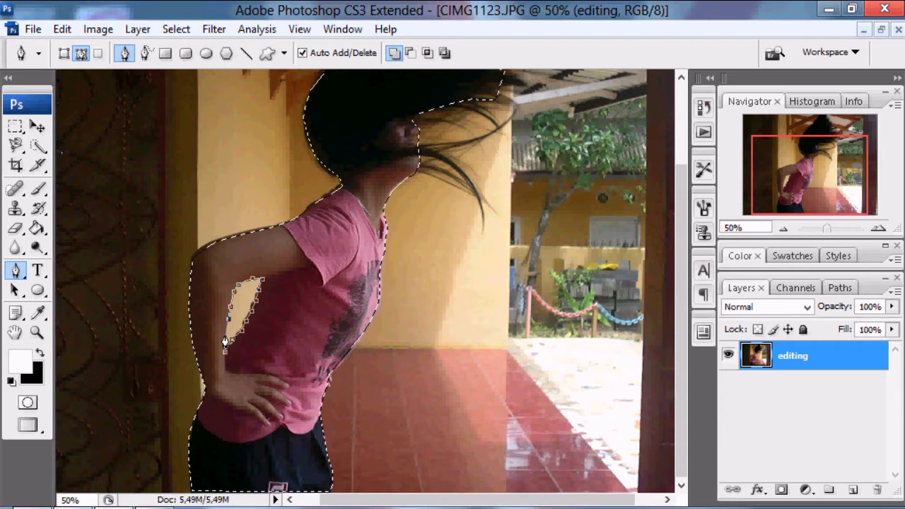
click(226, 357)
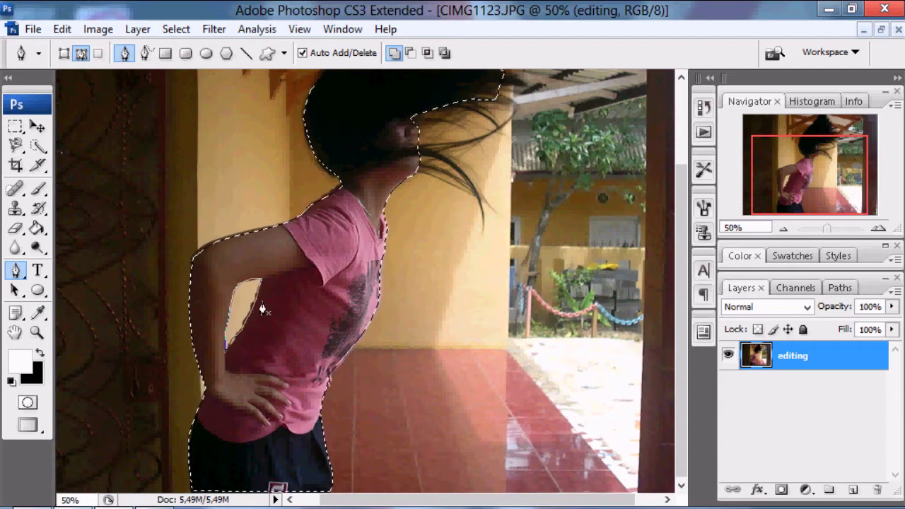
right_click(249, 289)
click(320, 372)
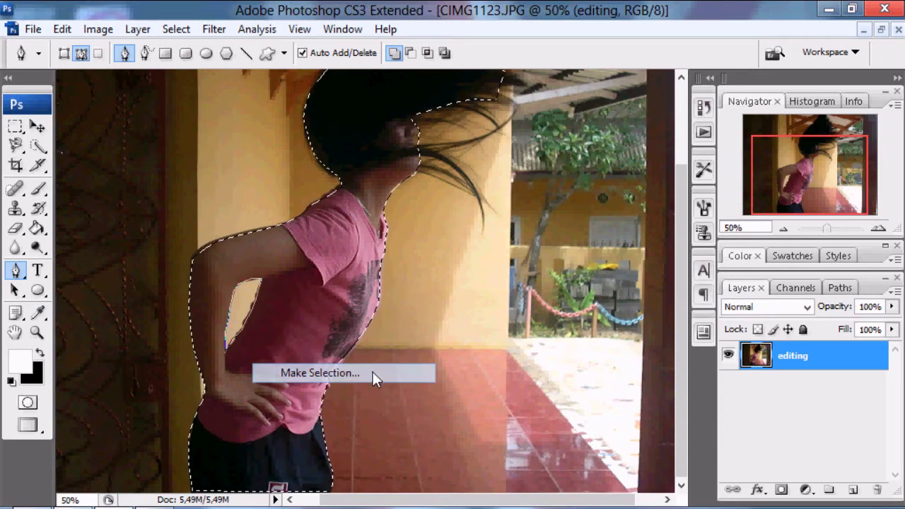
click(647, 152)
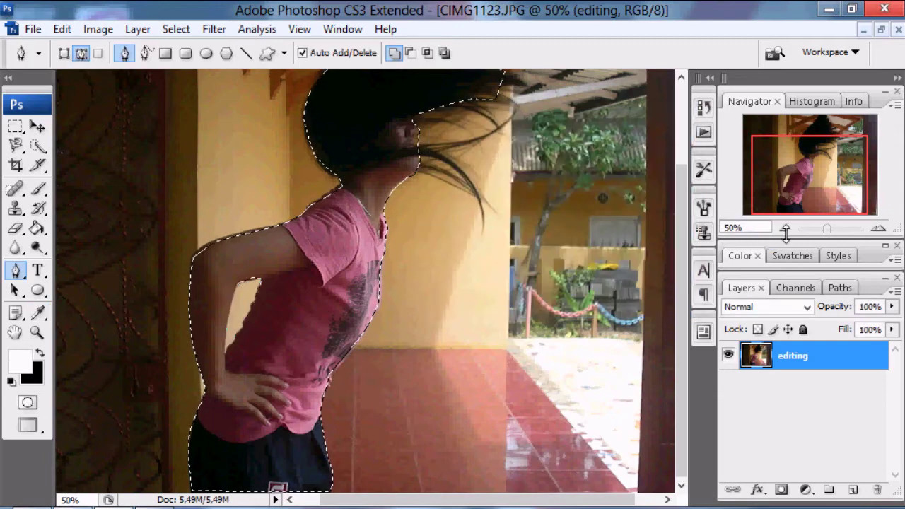
Invert the selection, delete the background around the girl, and deselect.
click(782, 228)
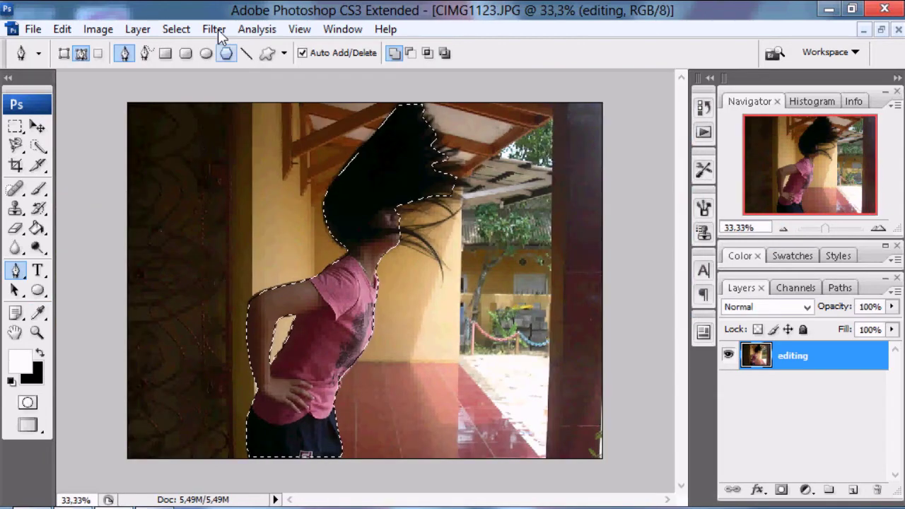
click(177, 29)
click(222, 103)
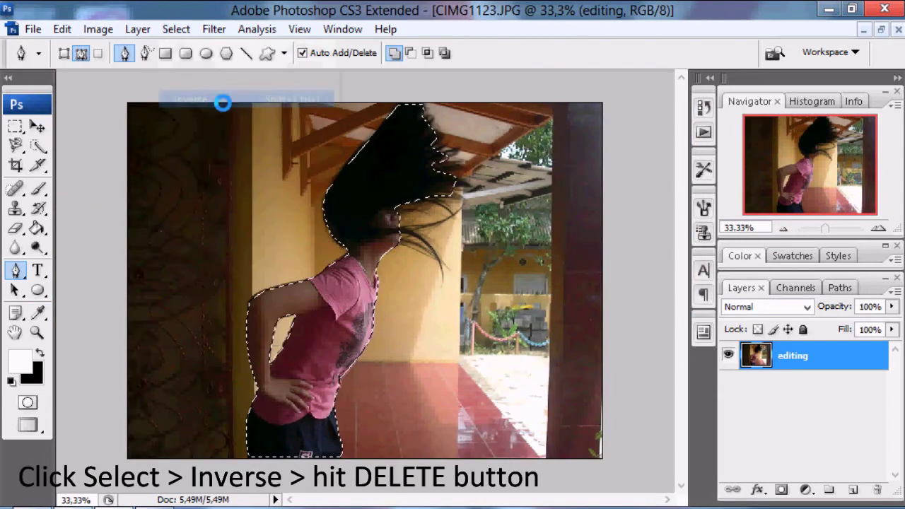
key(Delete)
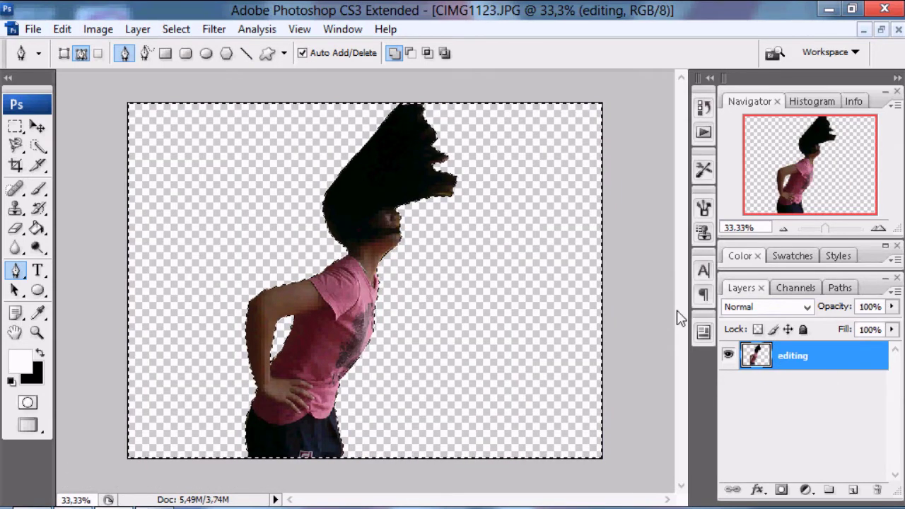
key(ctrl+d)
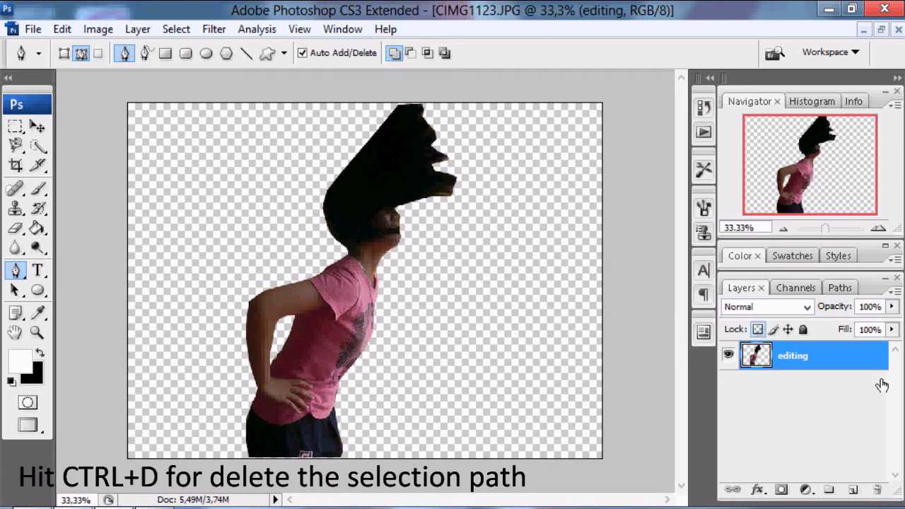
Add a new layer beneath editing and name it 'background'.
click(853, 489)
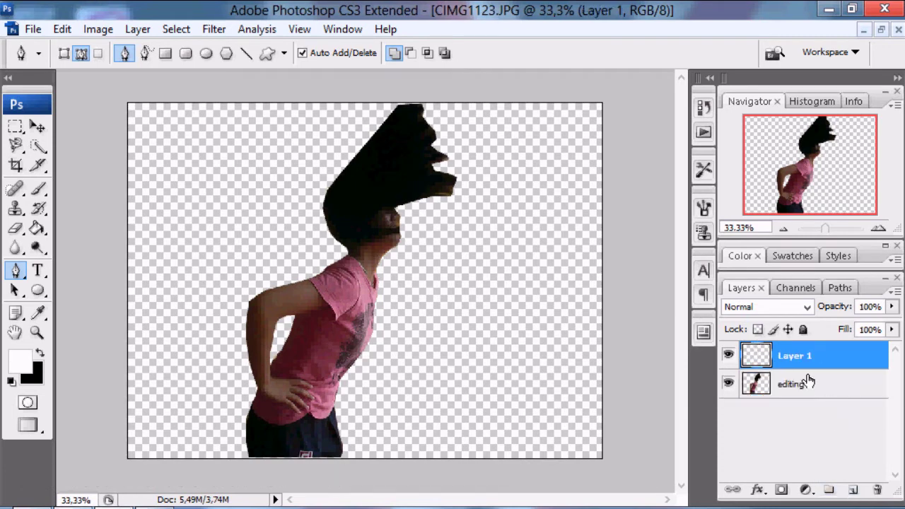
drag(809, 357, 809, 397)
double_click(812, 383)
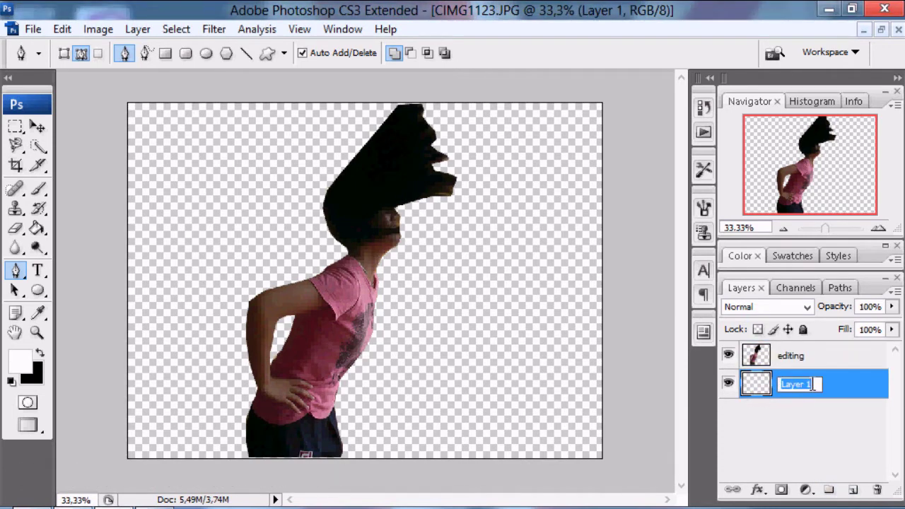
text(background)
key(Return)
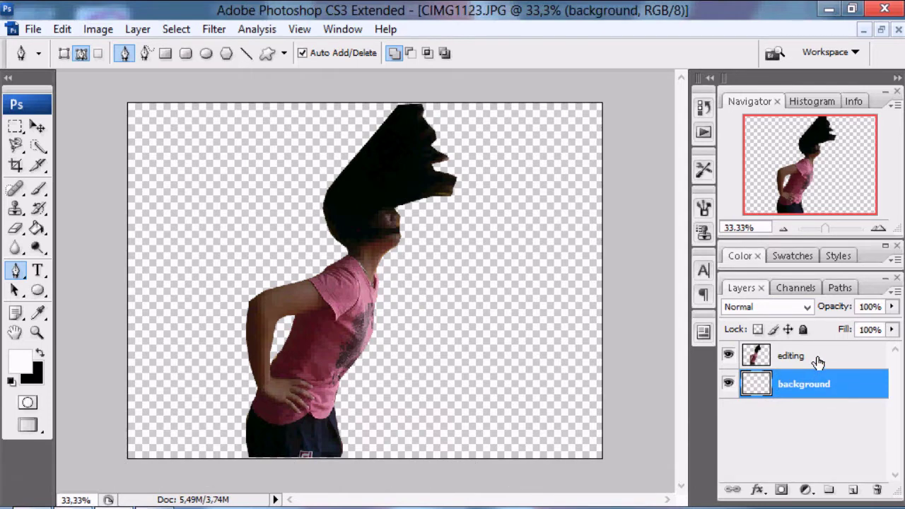
Fill the background layer with solid black and add an empty layer above editing.
click(40, 355)
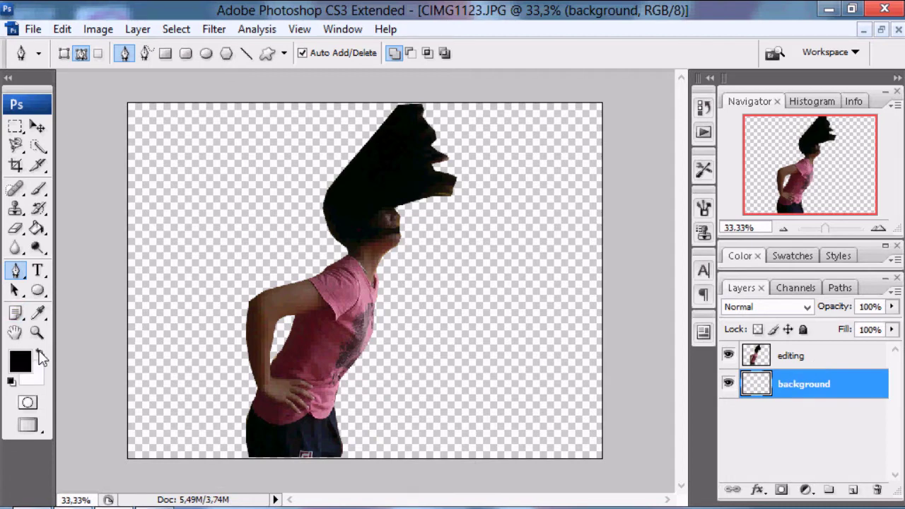
click(37, 228)
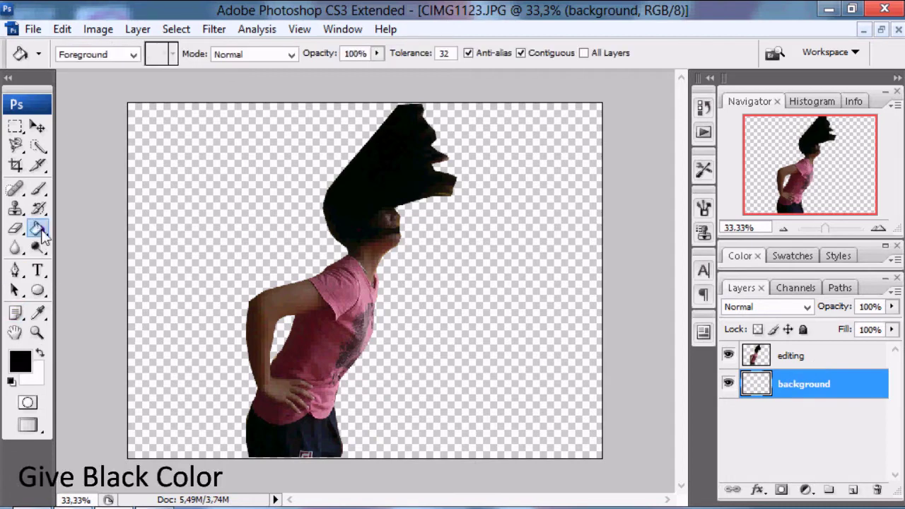
click(190, 225)
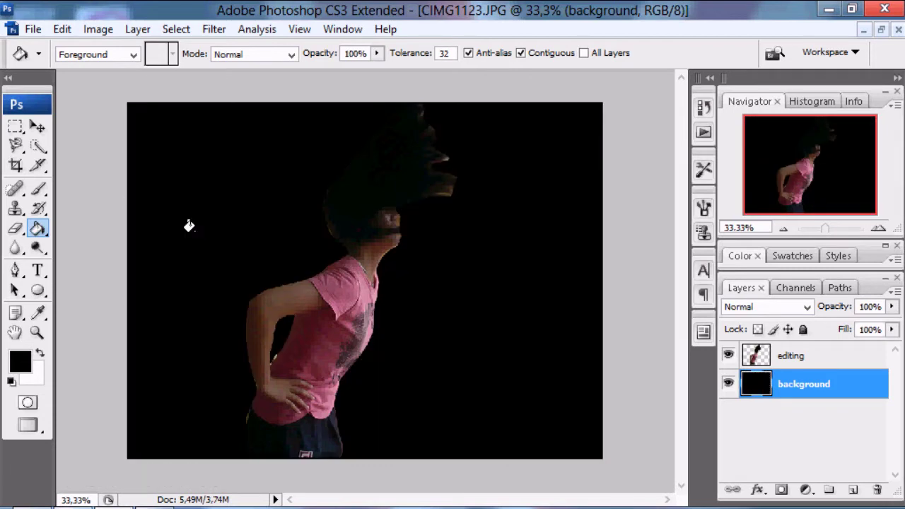
click(841, 359)
click(852, 489)
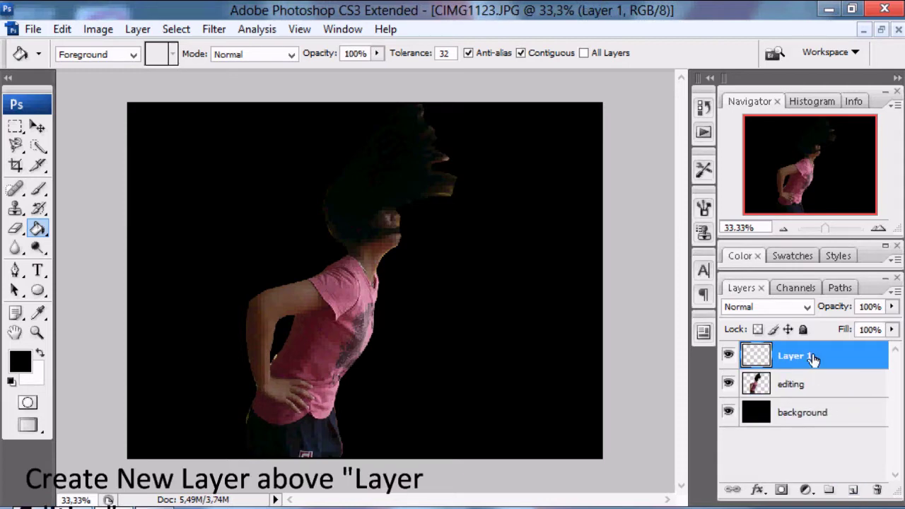
With the Brush tool active, name Layer 1 'tipografi' and make white the foreground colour.
click(37, 189)
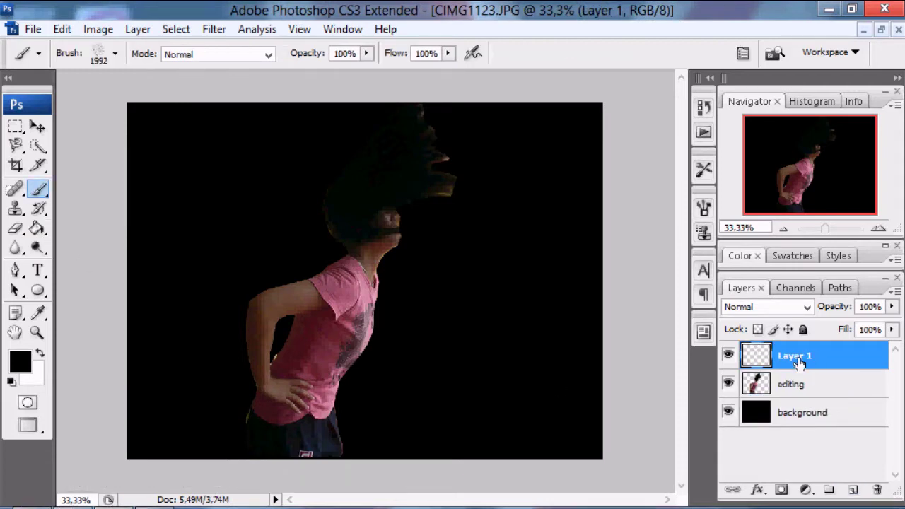
double_click(797, 356)
text(tipografi)
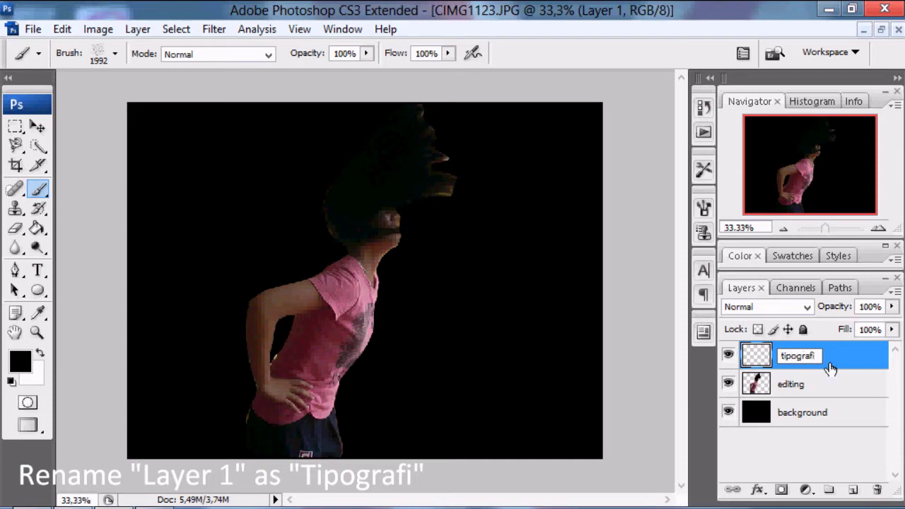
key(Return)
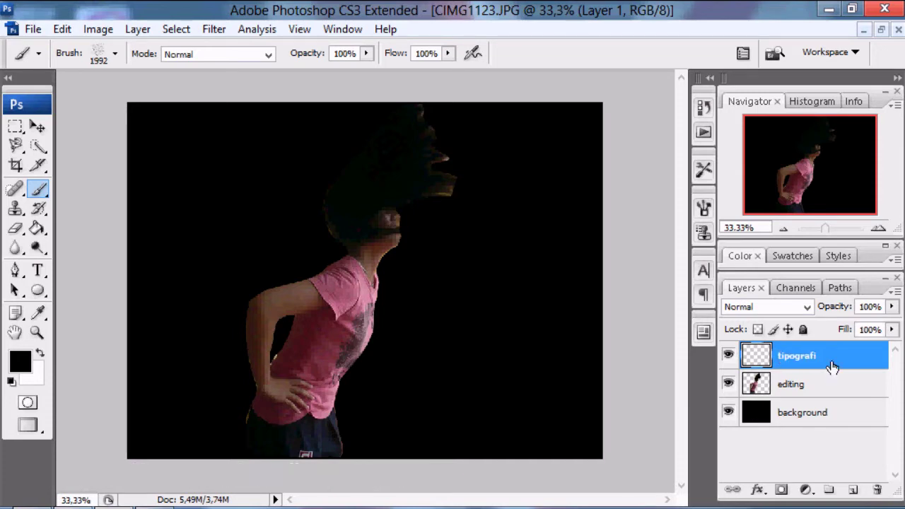
click(40, 353)
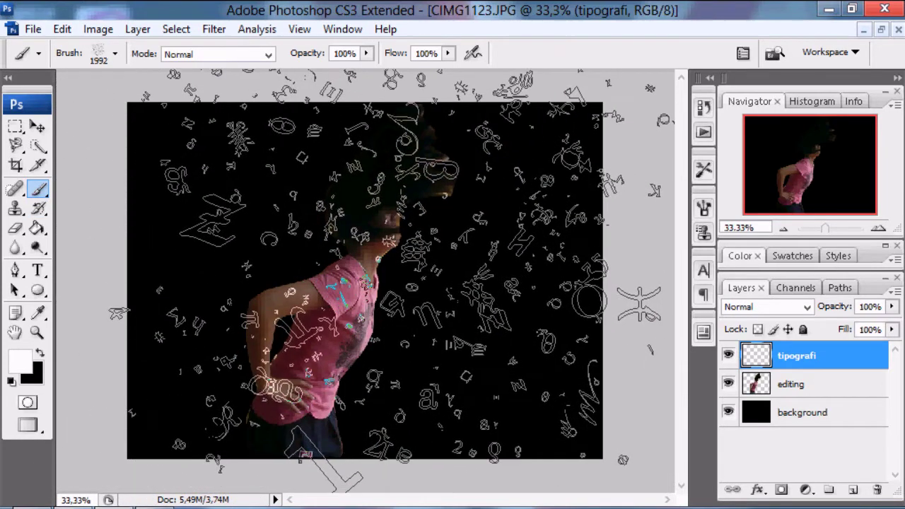
Stamp white typography letters across the canvas at about 911 px, then load them as a selection.
click(361, 279)
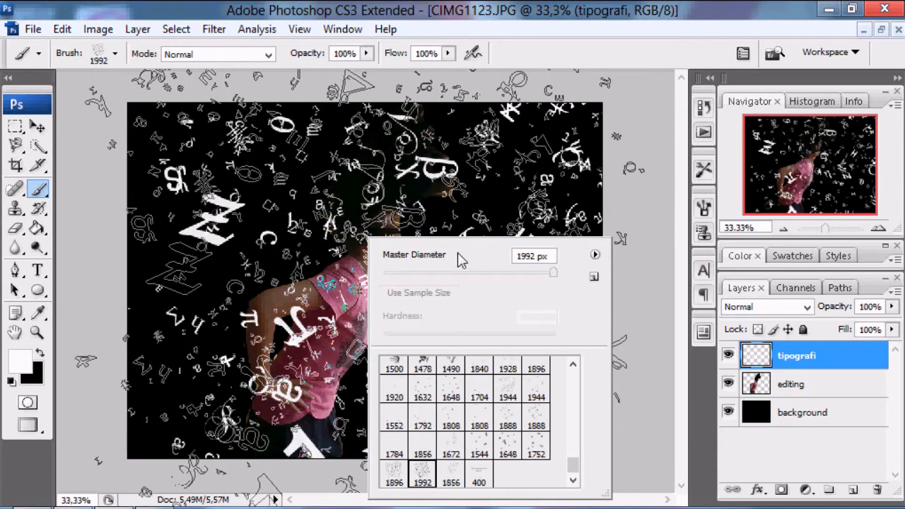
drag(552, 279, 546, 275)
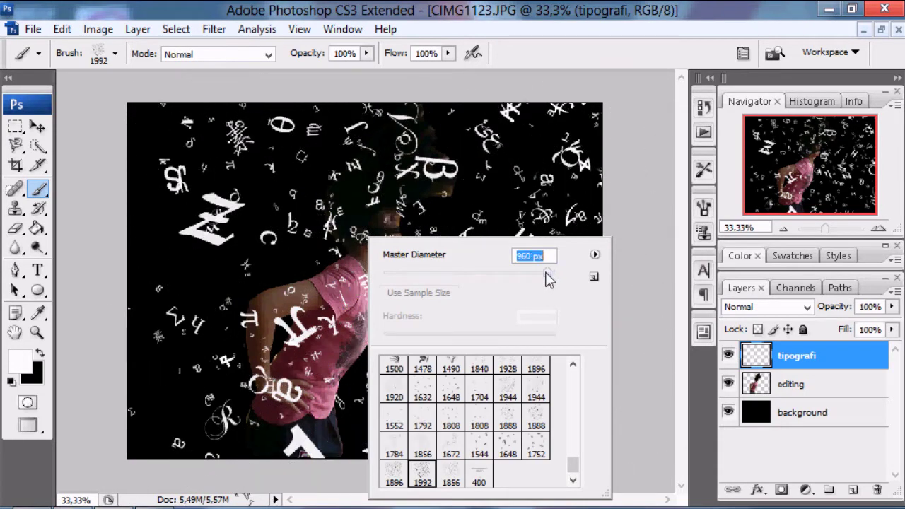
click(452, 177)
mouse_move(449, 175)
mouse_down()
mouse_move(343, 175)
mouse_move(332, 276)
mouse_move(374, 452)
mouse_move(636, 275)
mouse_up()
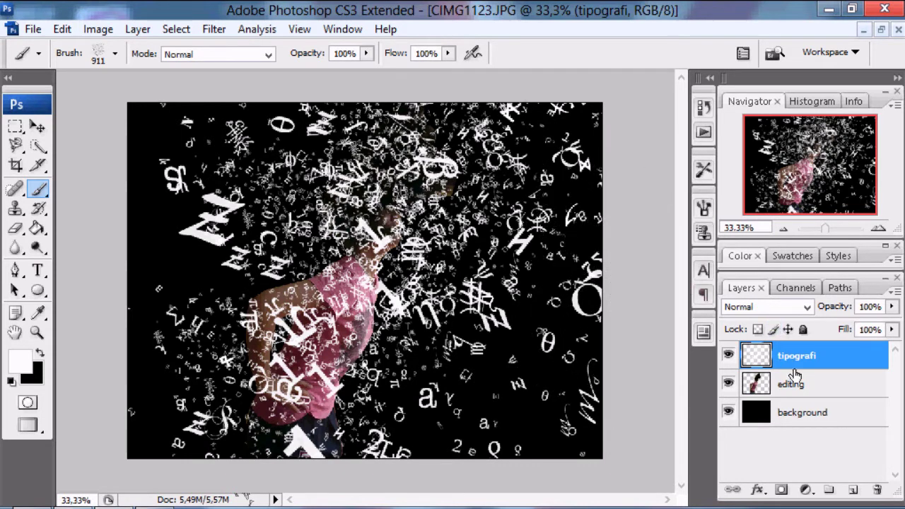
ctrl+click(756, 356)
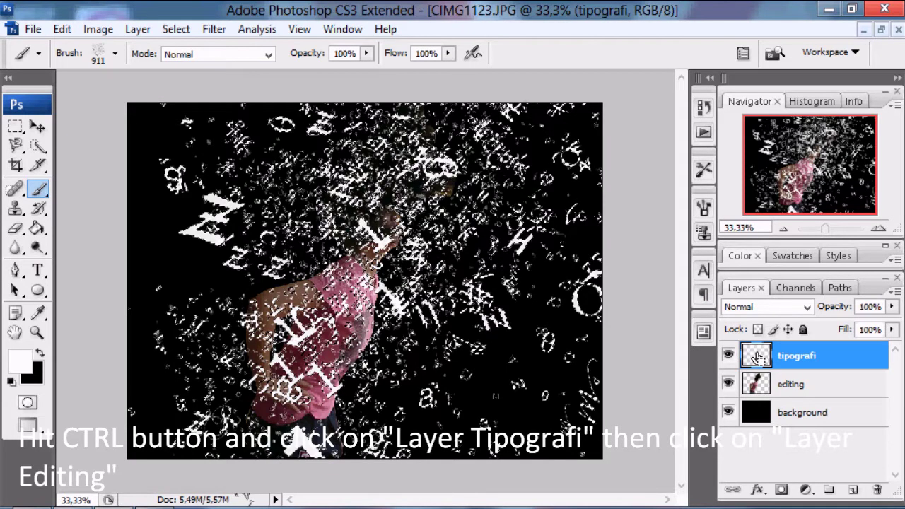
Paste the letter-shaped part of the girl's photo onto its own layer, hide editing, and add Layer 2.
click(827, 392)
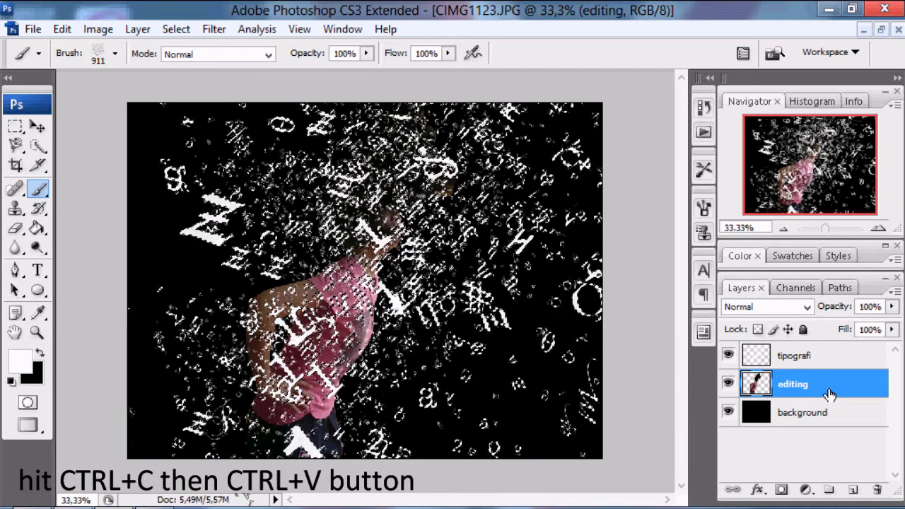
key(ctrl+c)
key(ctrl+v)
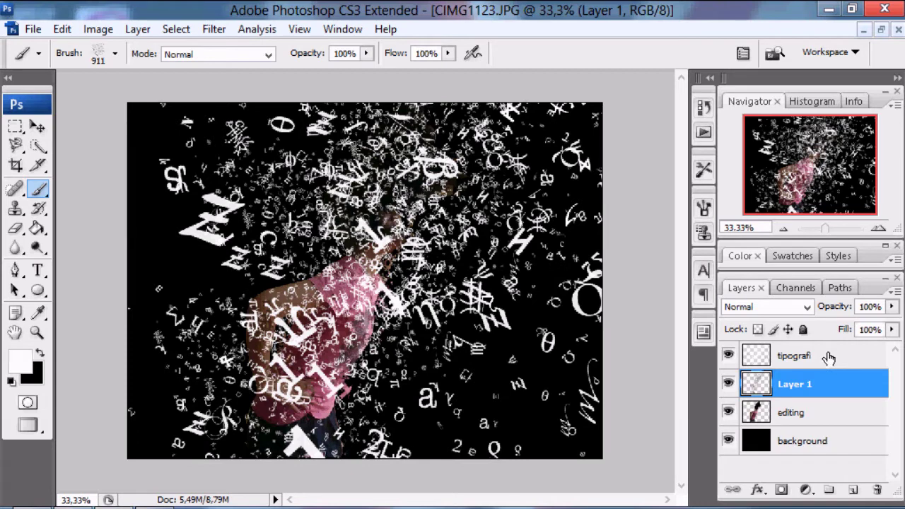
click(728, 412)
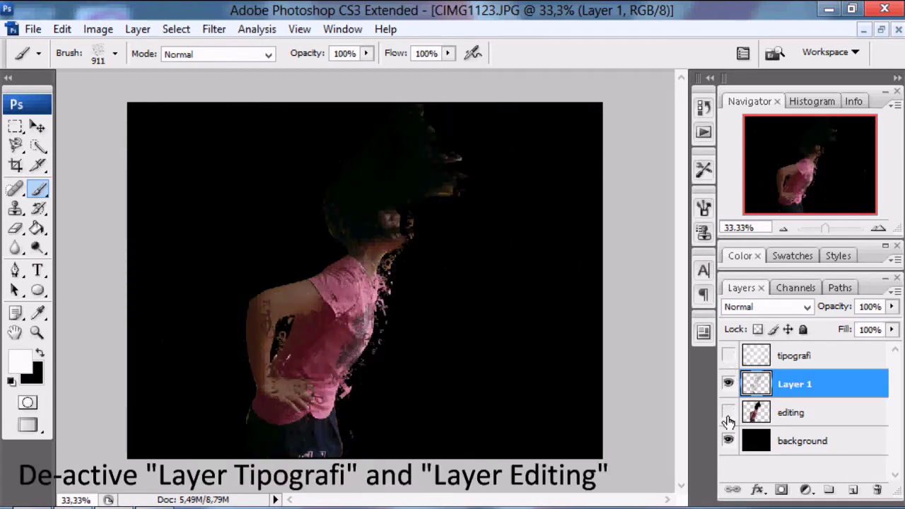
click(841, 356)
click(852, 489)
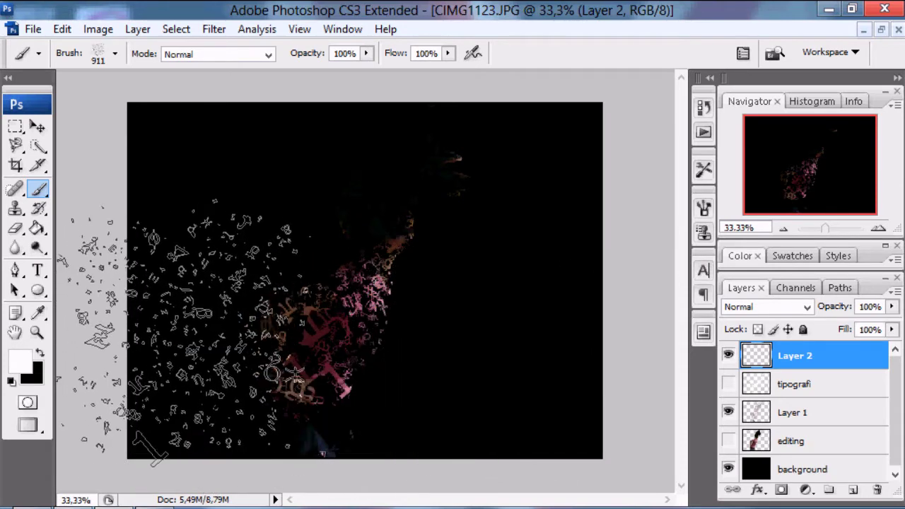
Scatter white letters up the left side with the 1752 brush at 618 px, then pick the 1544 brush.
right_click(185, 332)
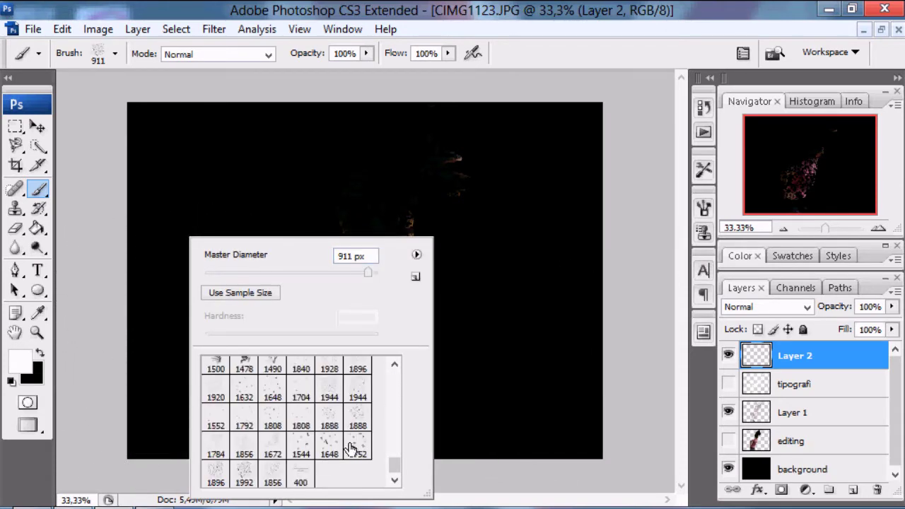
click(352, 448)
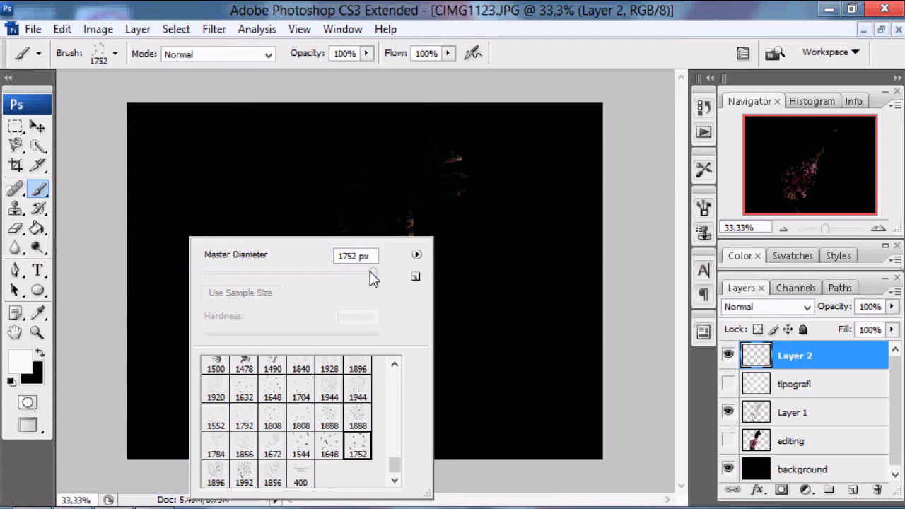
drag(370, 272, 362, 277)
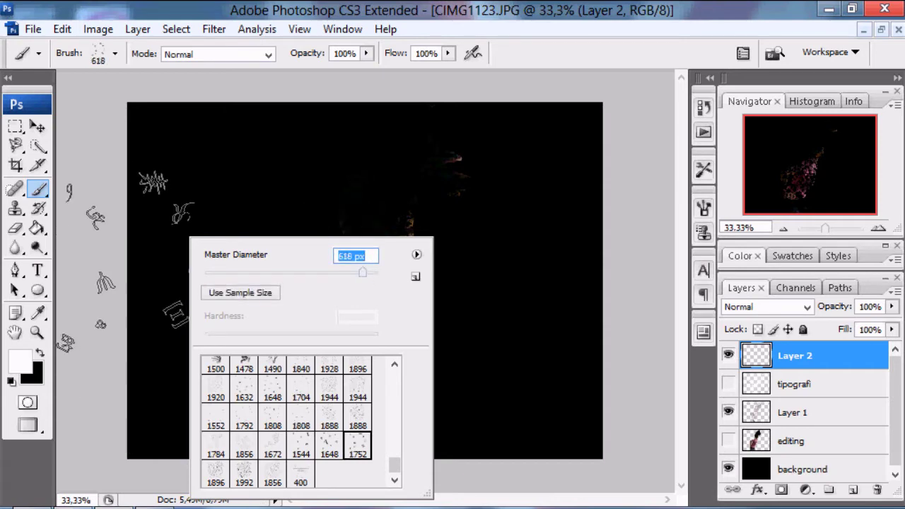
key(Return)
drag(120, 368, 212, 381)
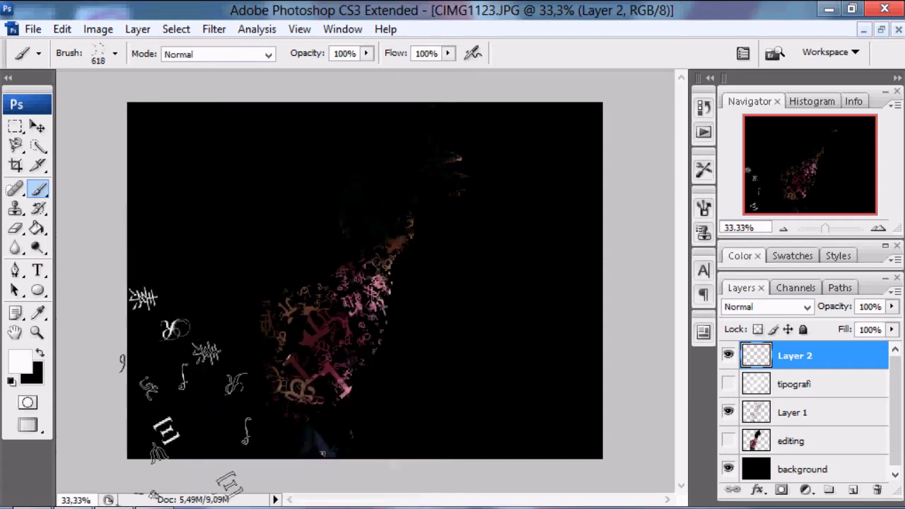
drag(179, 422, 204, 246)
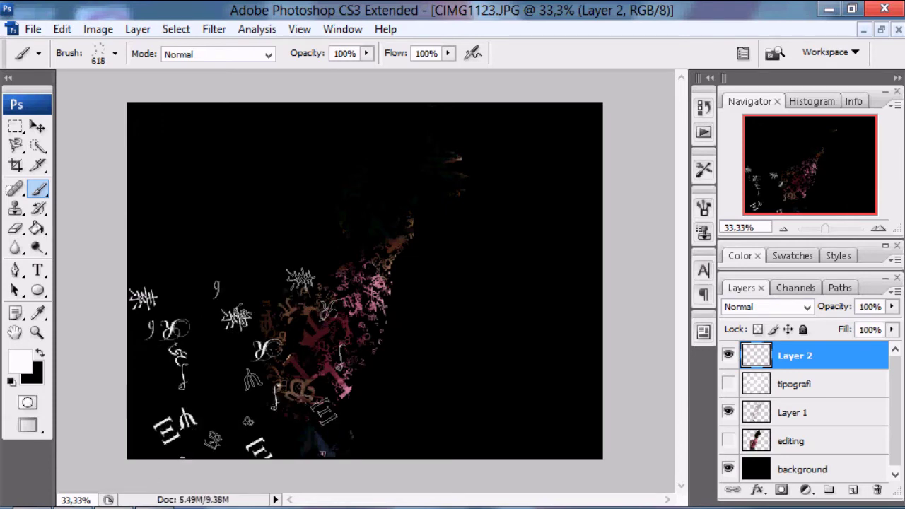
drag(190, 346, 188, 332)
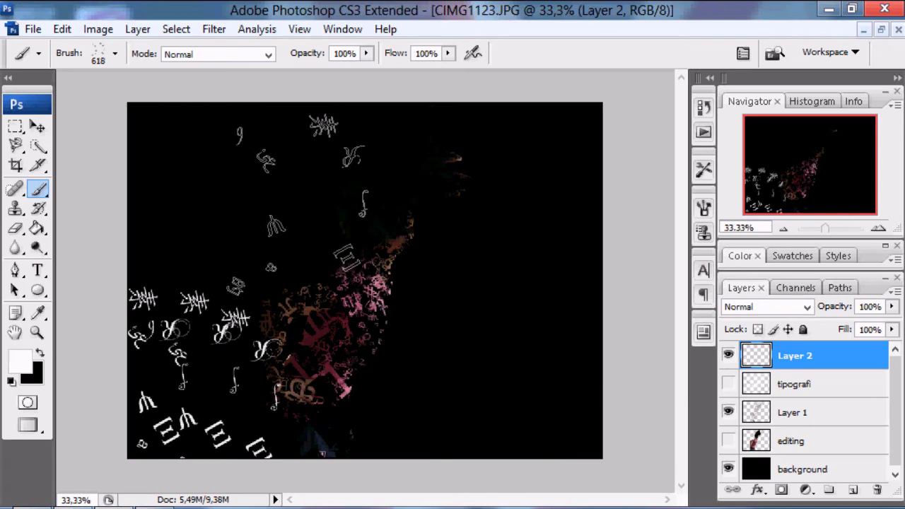
right_click(498, 238)
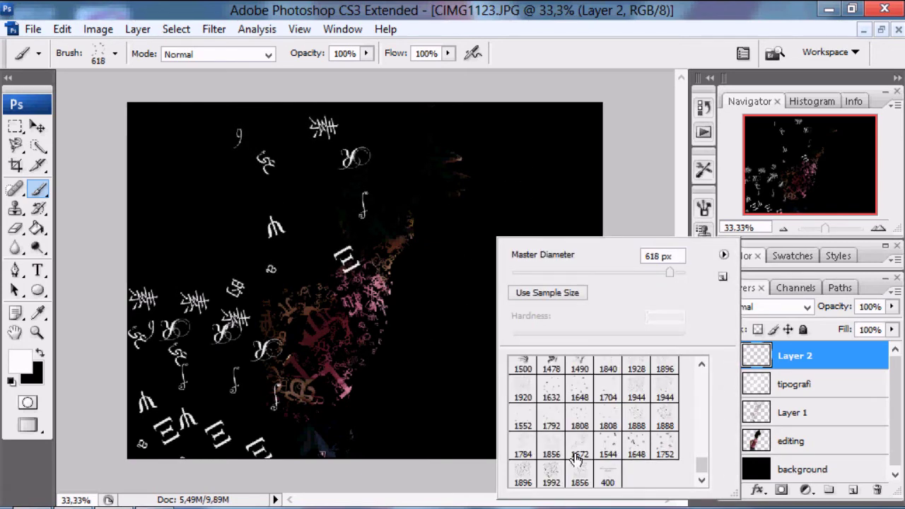
click(608, 449)
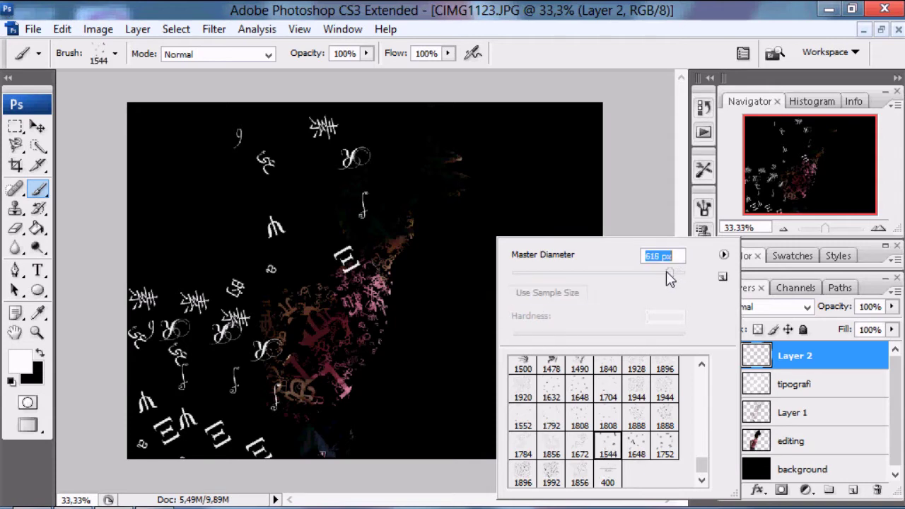
Stamp glyph clusters right of centre with the 1544 brush at 618 px.
drag(673, 277, 666, 271)
key(Return)
click(472, 297)
click(477, 242)
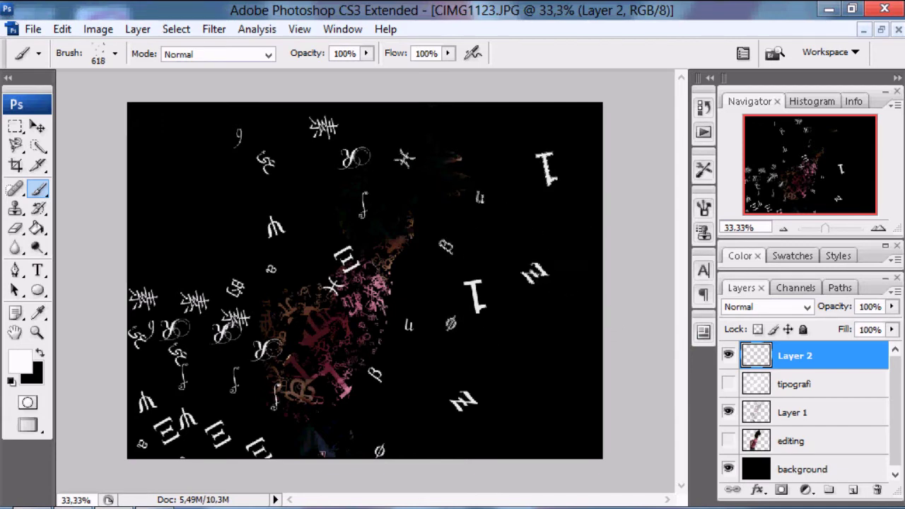
drag(478, 242, 464, 359)
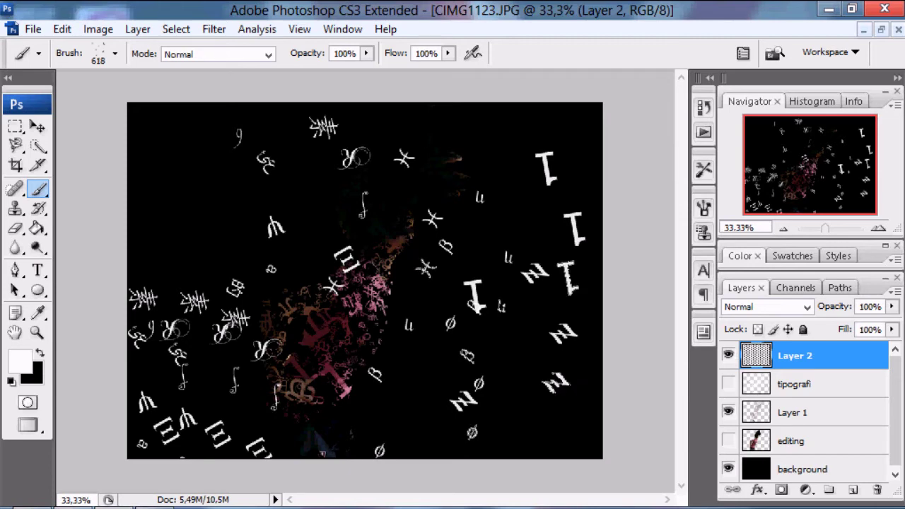
Spread small glyphs over the right and upper-right canvas with the 1856 brush at 960 px.
right_click(503, 283)
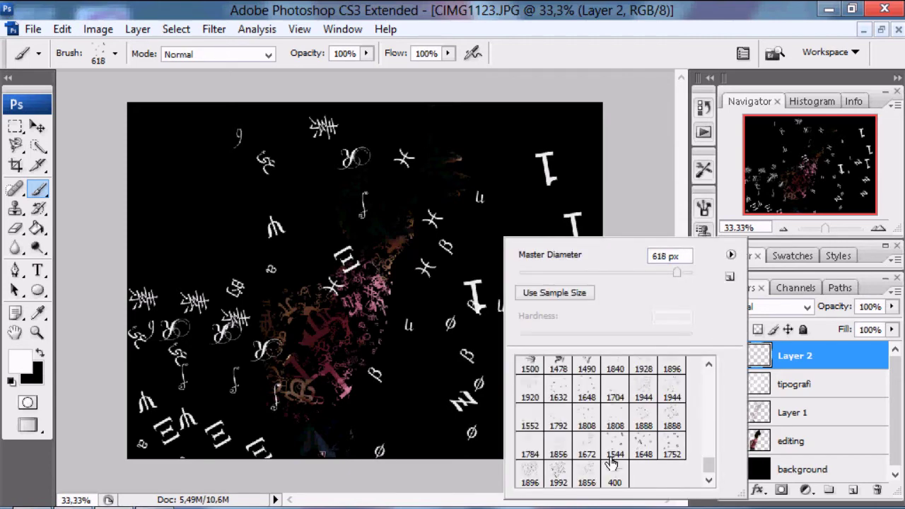
click(584, 477)
drag(684, 279, 682, 276)
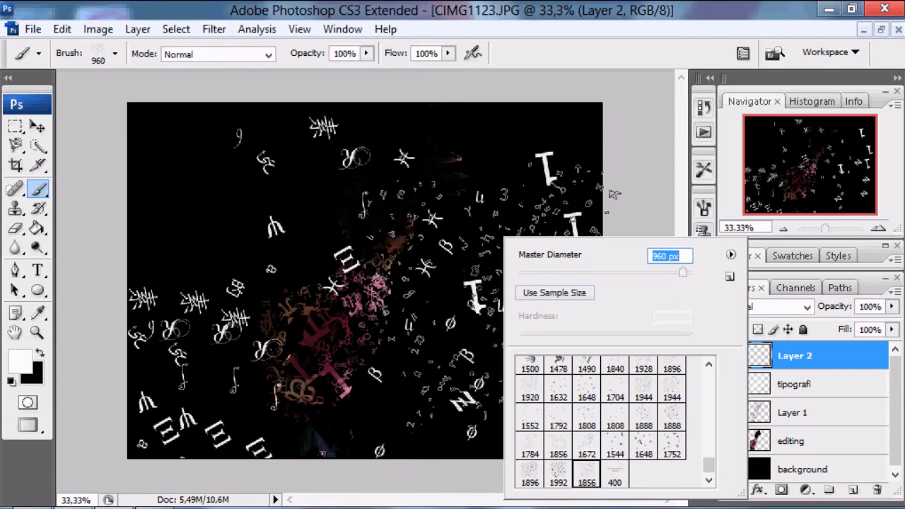
key(Return)
drag(558, 254, 495, 353)
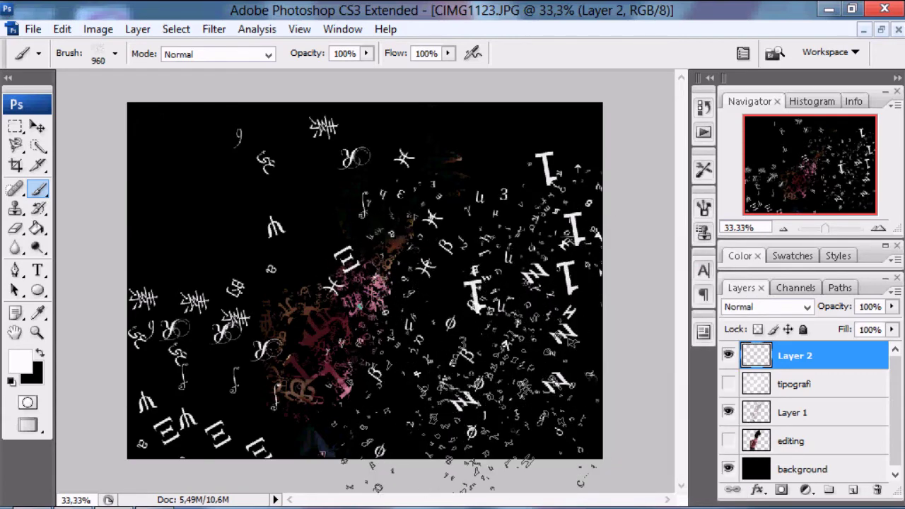
drag(466, 382, 565, 194)
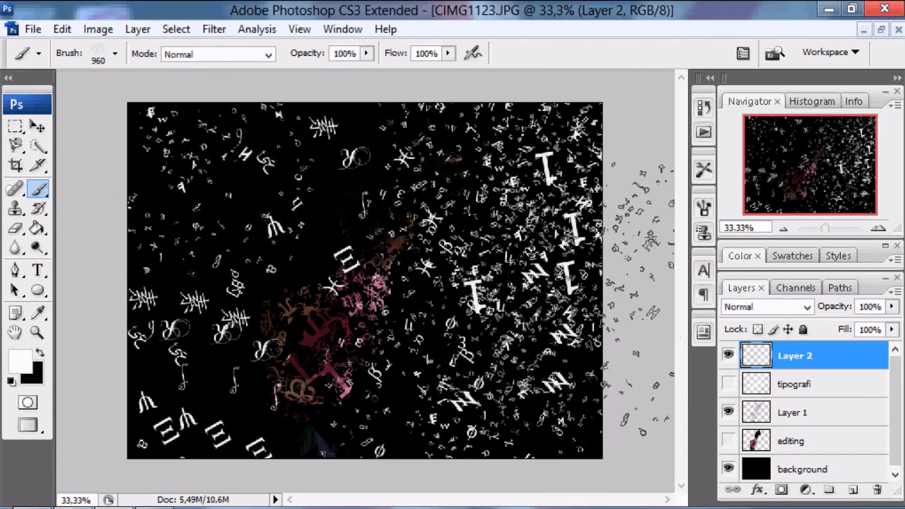
right_click(841, 359)
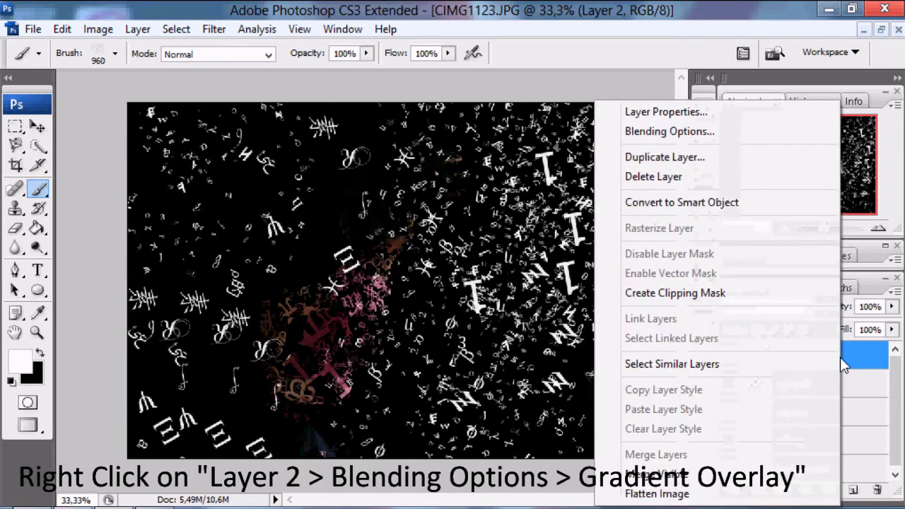
Give Layer 2 a reversed Spectrum Gradient Overlay at a 0° angle.
click(787, 138)
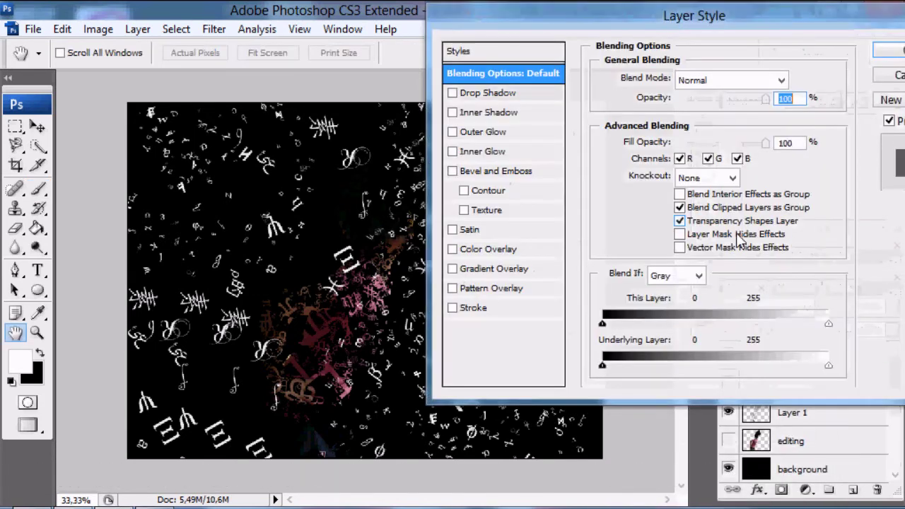
click(527, 271)
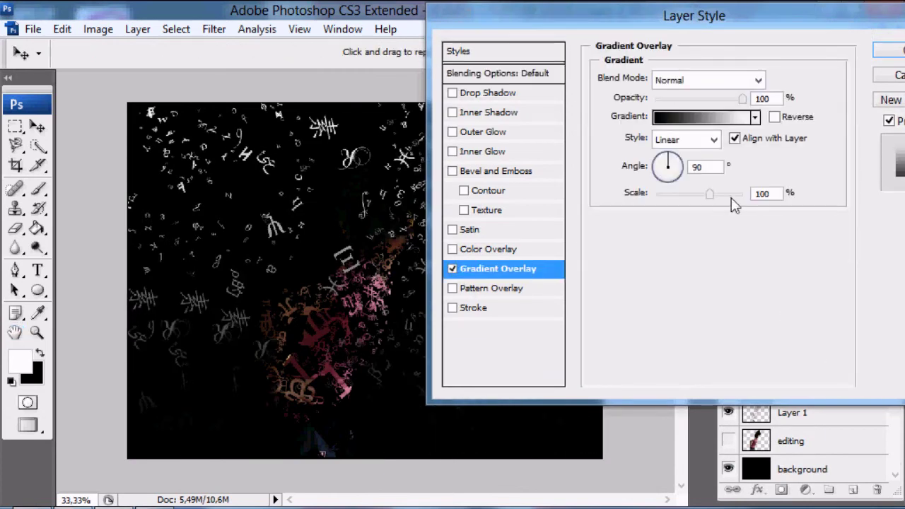
click(755, 117)
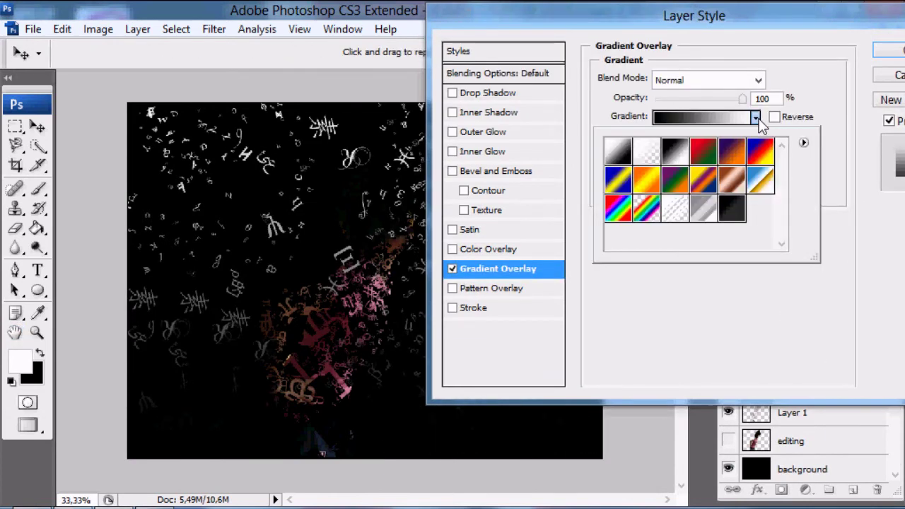
click(617, 208)
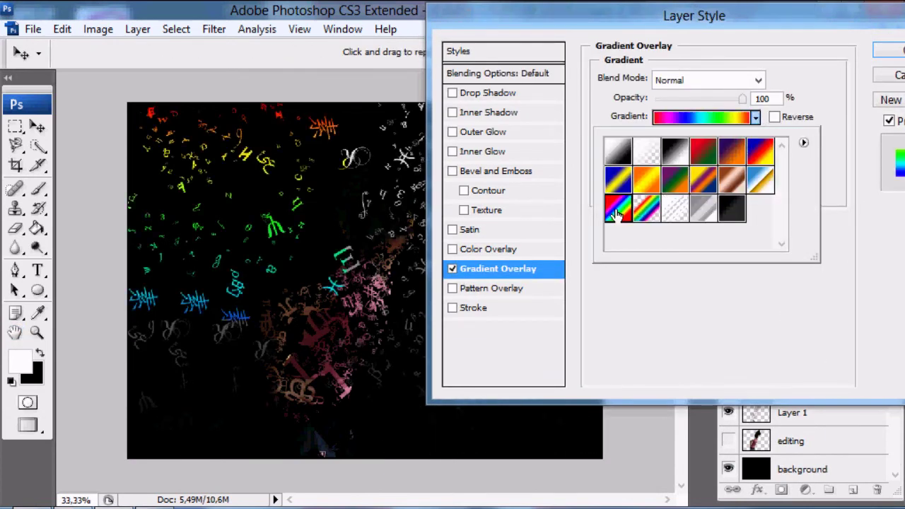
click(775, 117)
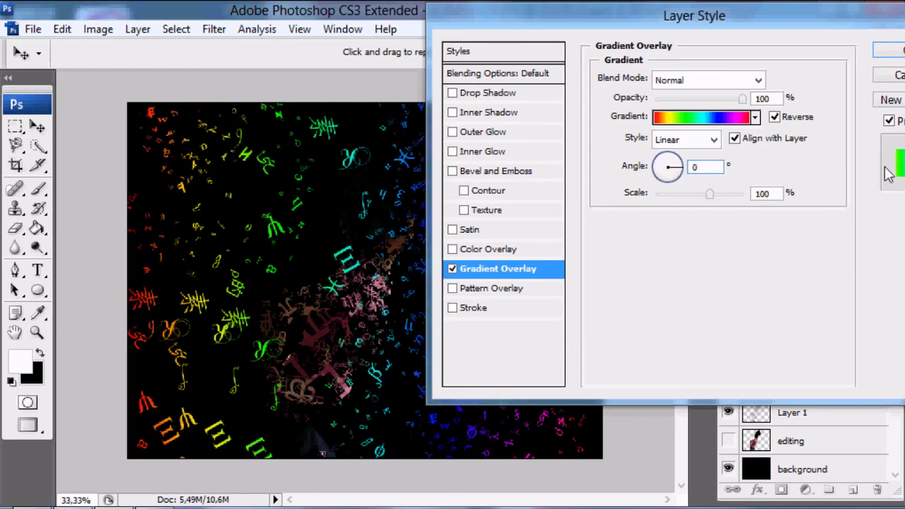
click(898, 53)
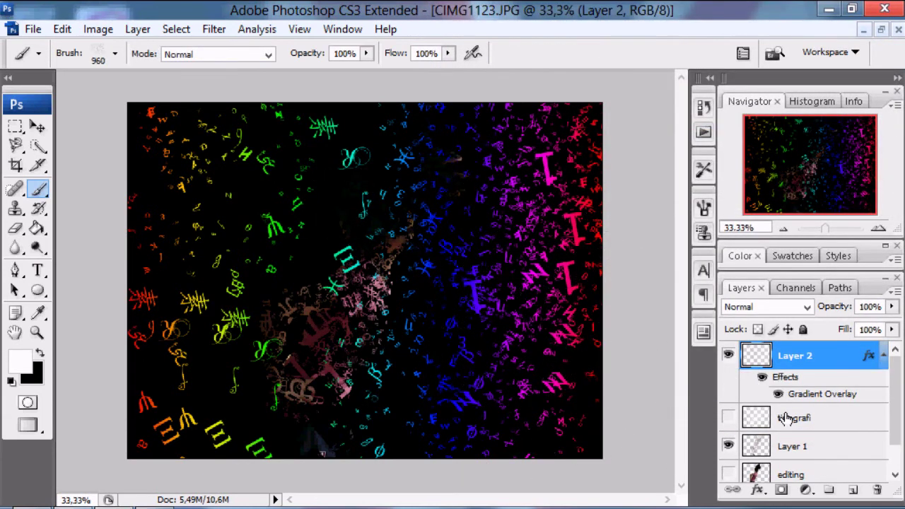
Give Layer 1 a Spectrum Gradient Overlay, reversed, with the angle set to 0°.
scroll(895, 417, down, 2)
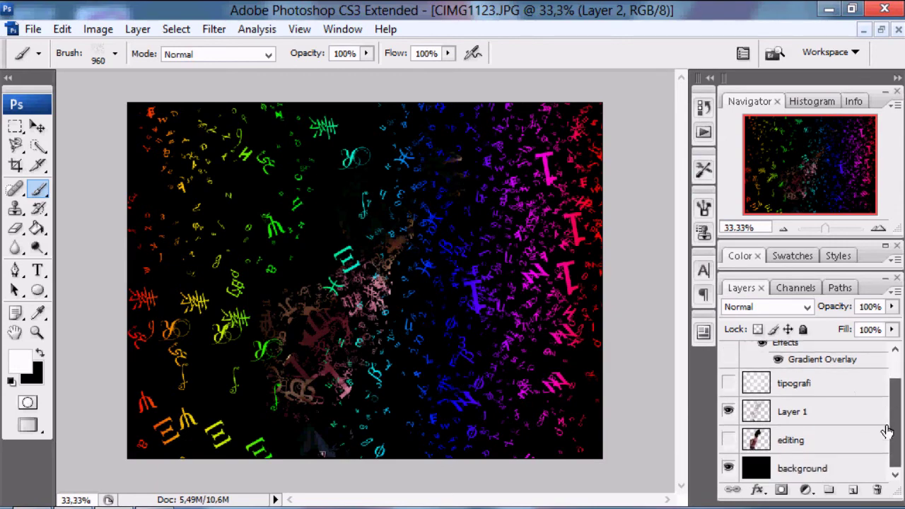
click(847, 417)
right_click(846, 413)
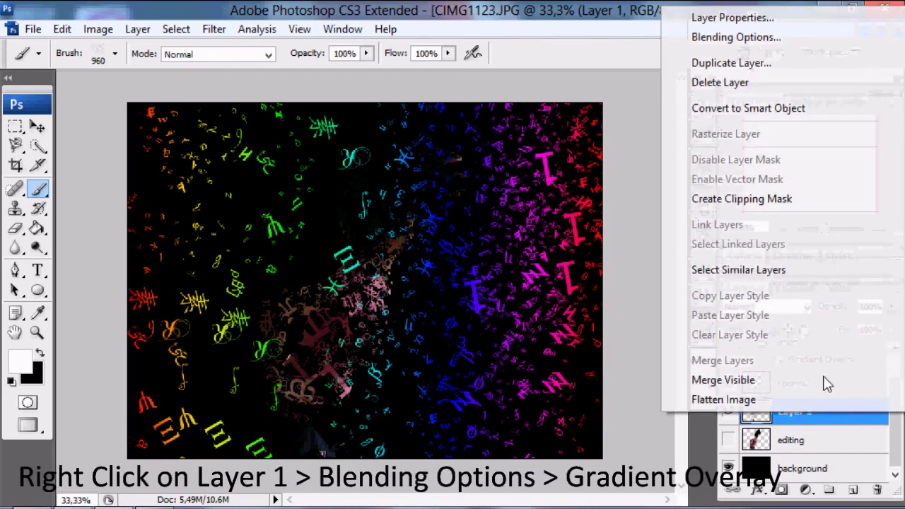
click(871, 38)
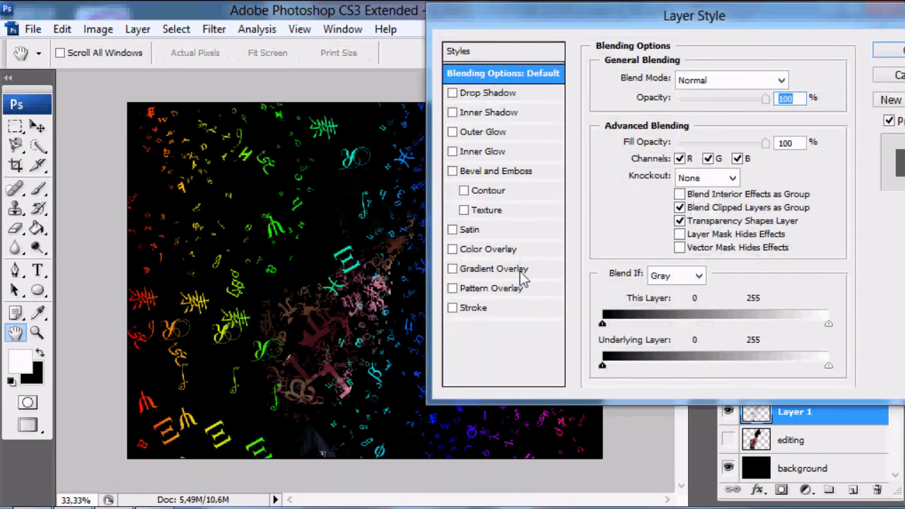
click(523, 273)
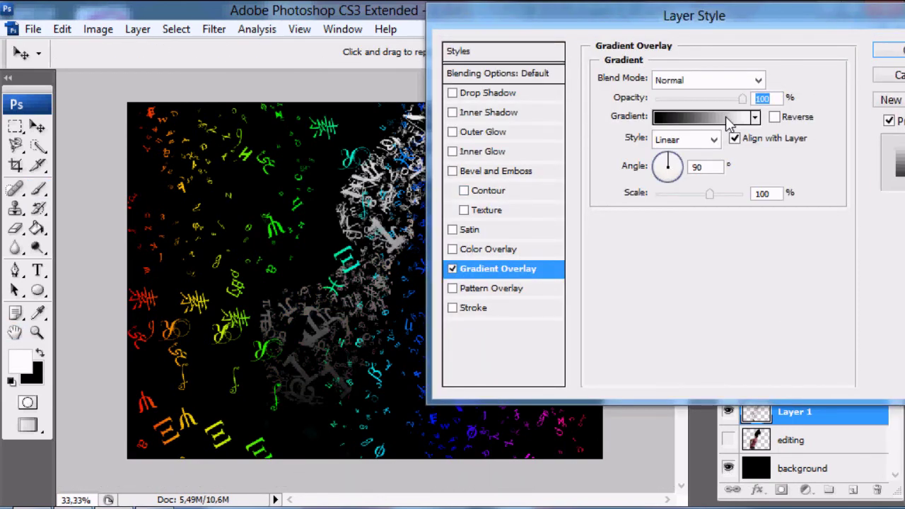
click(725, 116)
click(635, 170)
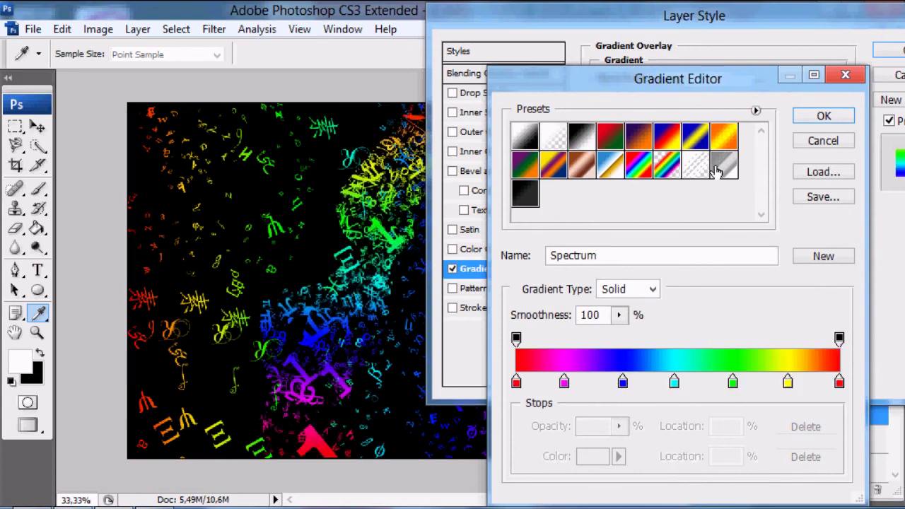
click(824, 117)
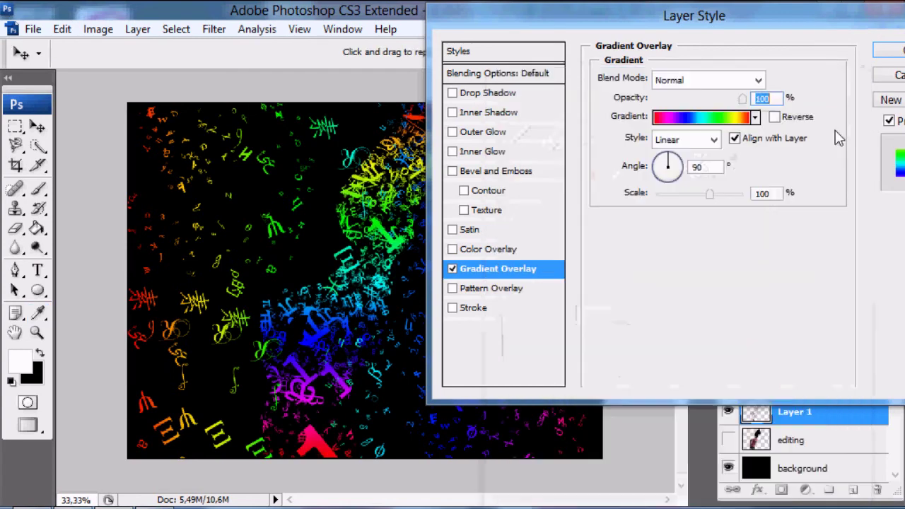
click(775, 117)
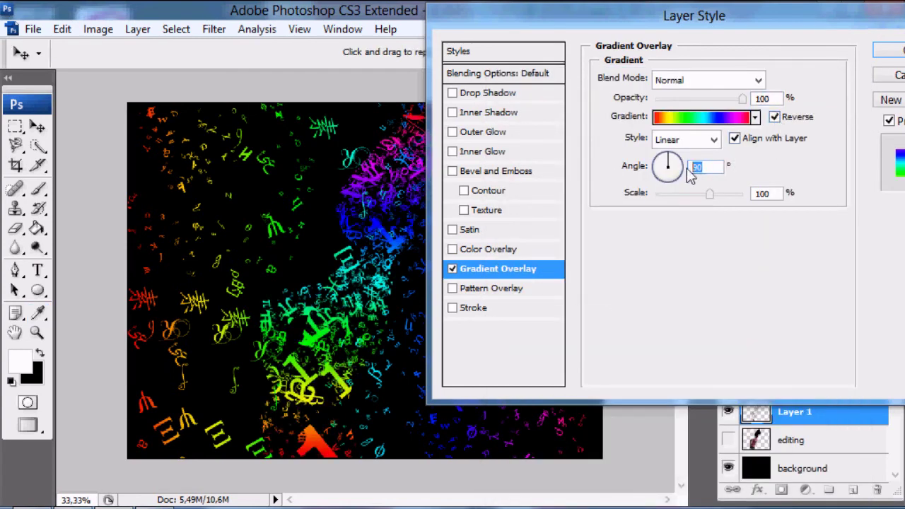
text(0)
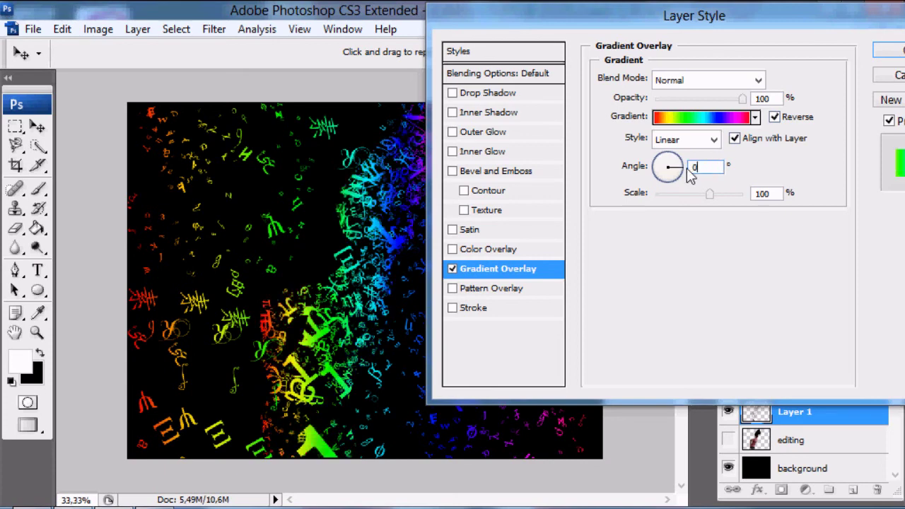